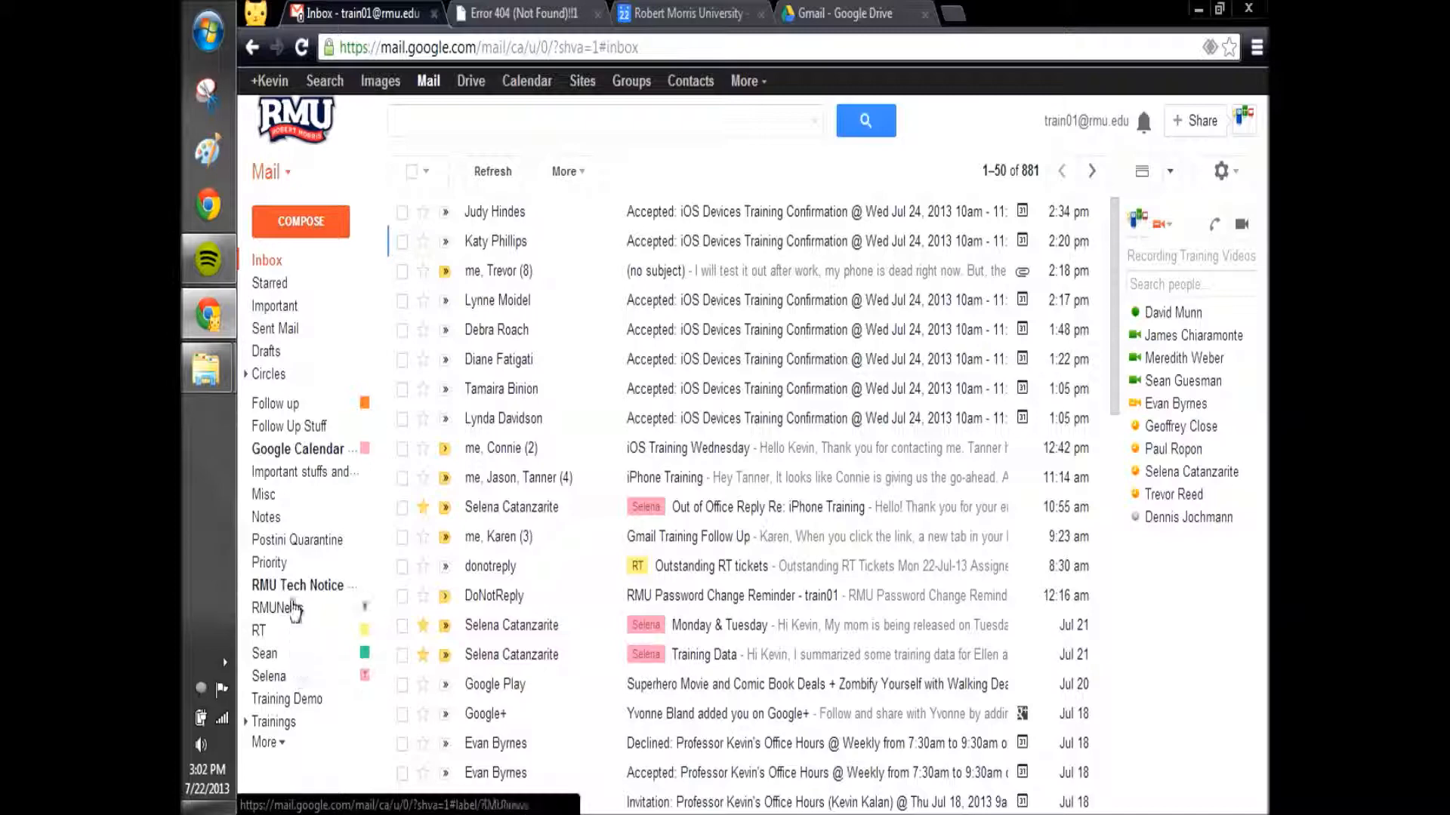
Create a new top-level label named Sample and open its conversation list
{"action": "left_click", "coordinate": [265, 744]}
{"action": "scroll", "coordinate": [266, 733], "scroll_direction": "down", "scroll_amount": 2}
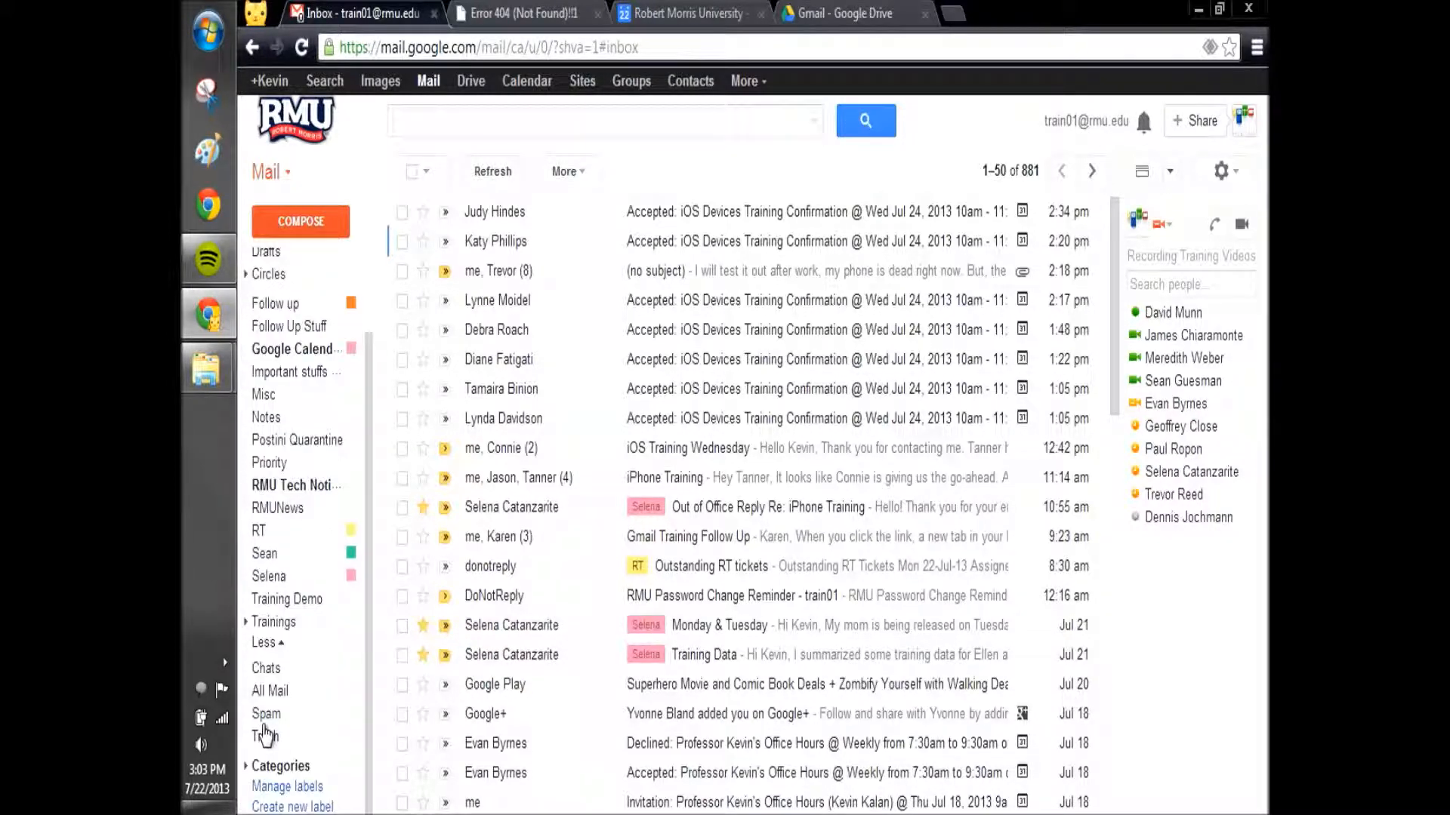
{"action": "left_click", "coordinate": [301, 806]}
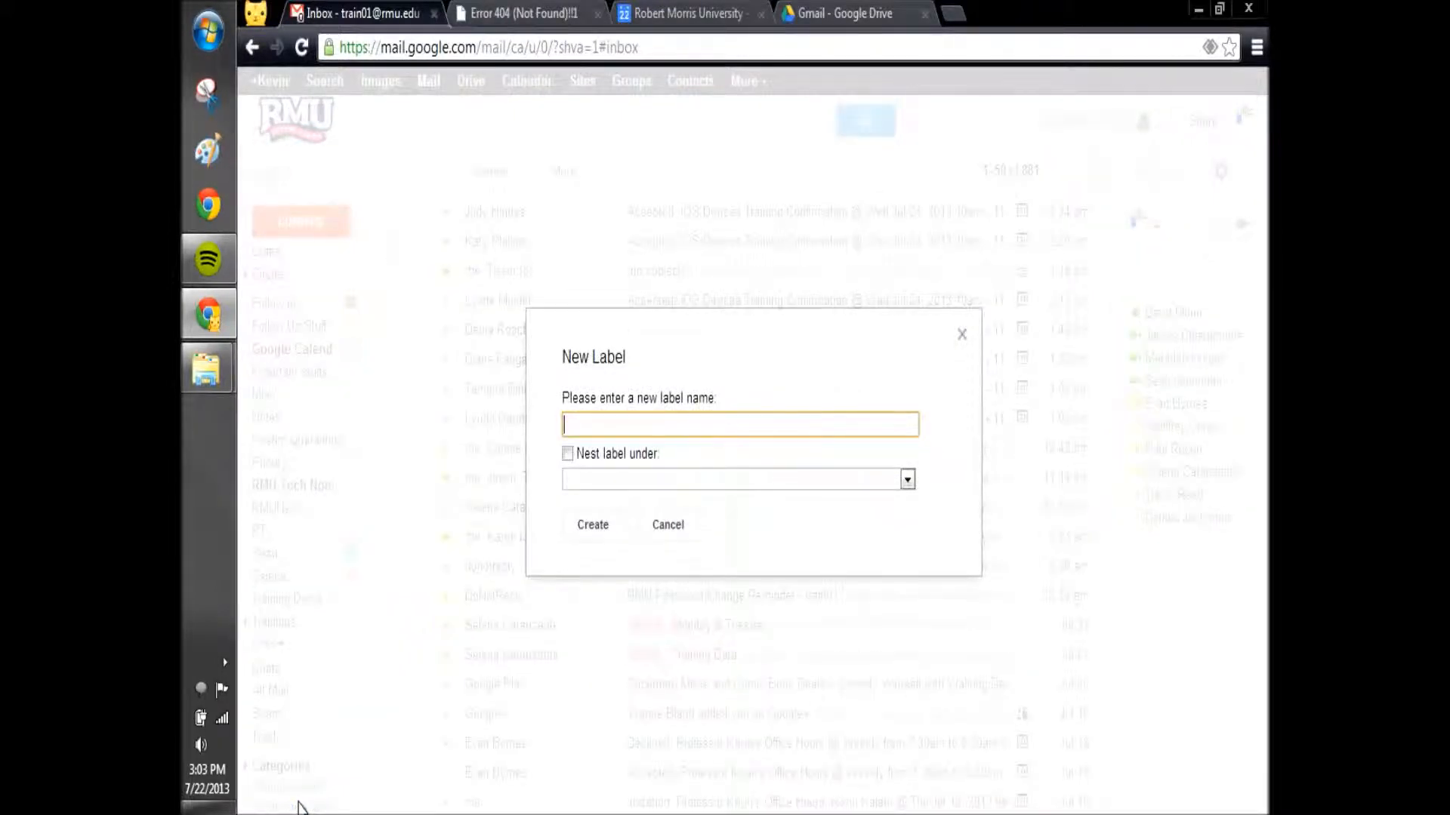
{"action": "type", "text": "Sample"}
{"action": "left_click", "coordinate": [590, 521]}
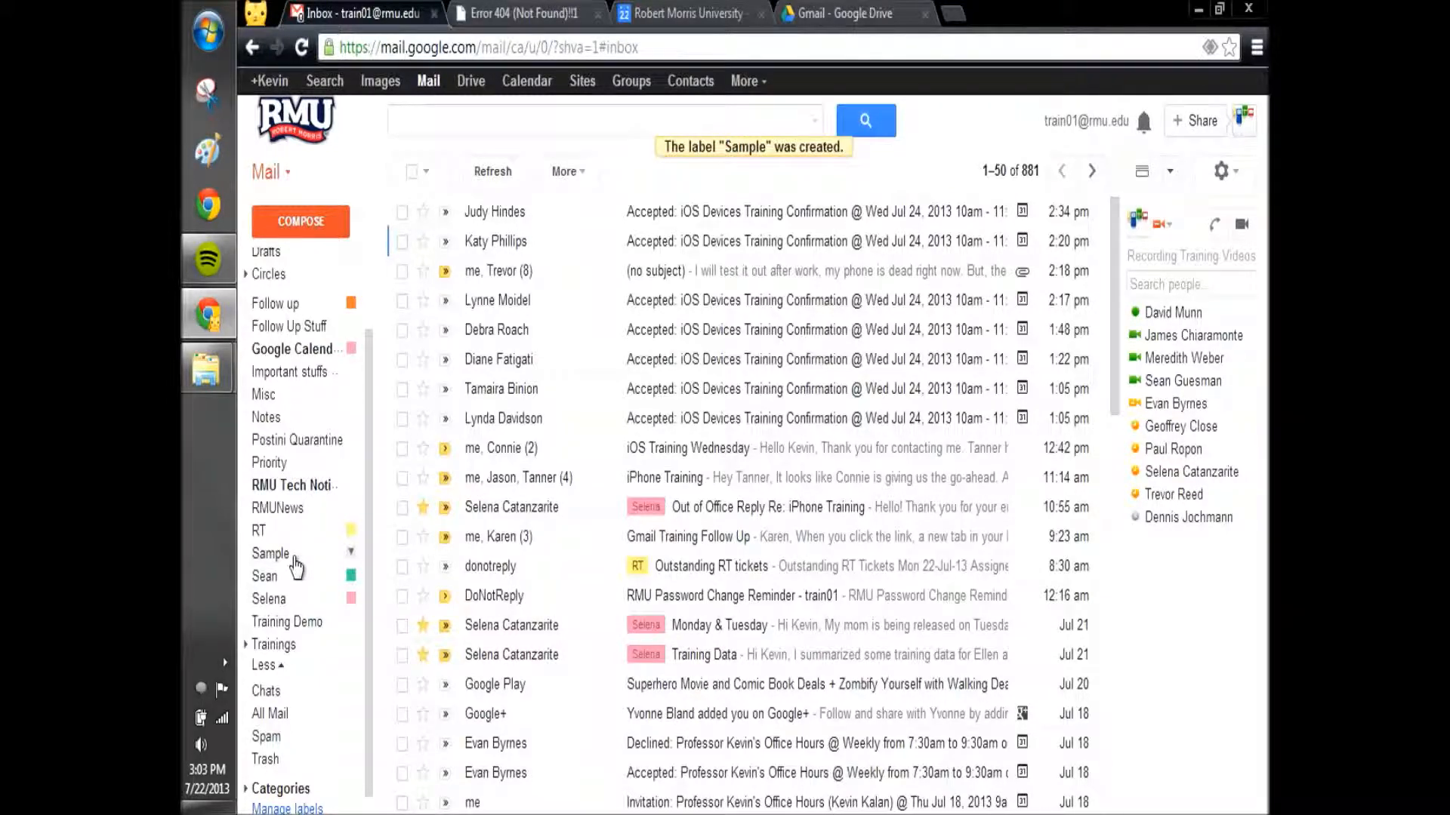
{"action": "left_click", "coordinate": [294, 559]}
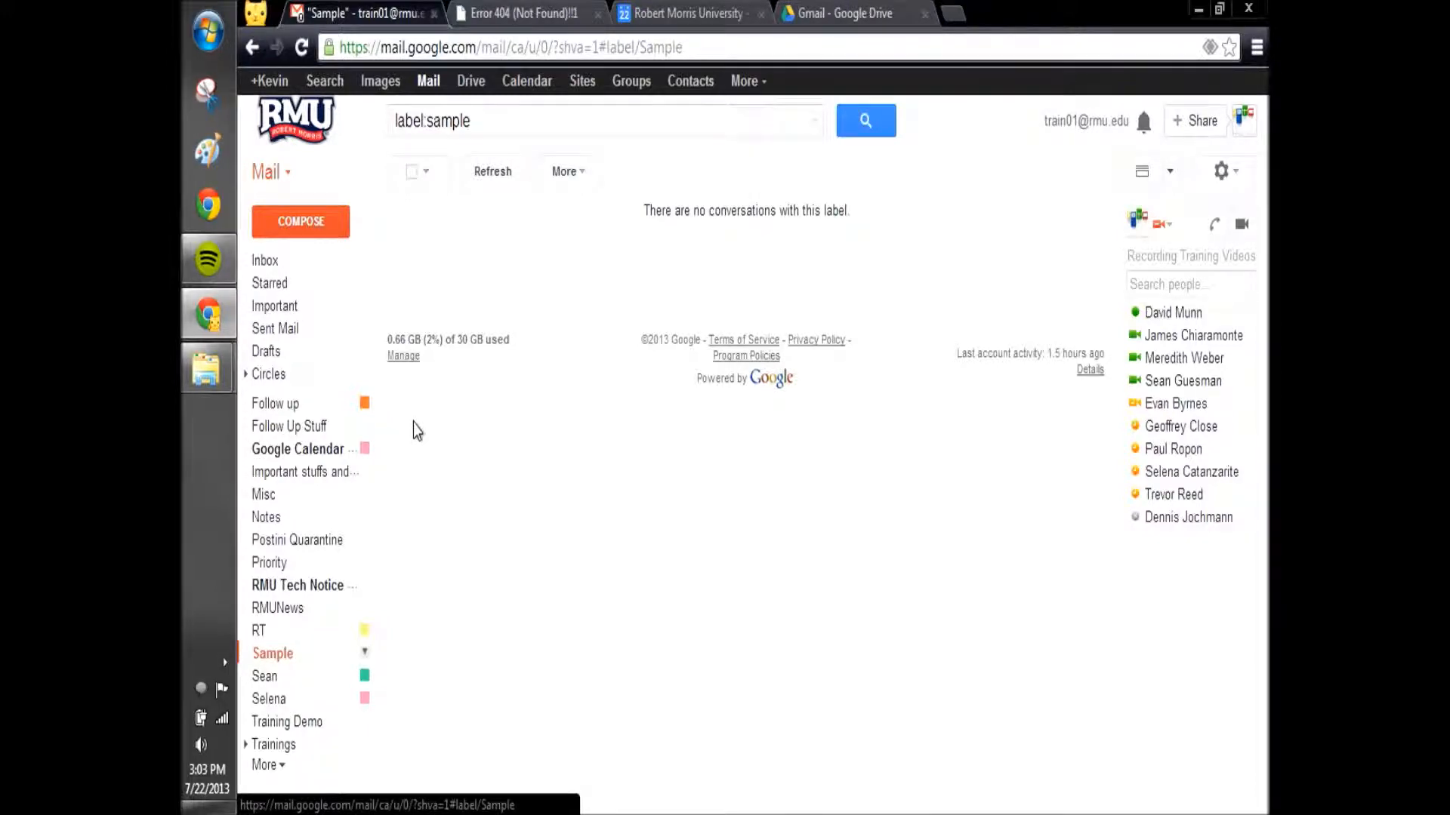
Apply the Sample label to the newest inbox message, the 2:34 pm iOS Devices Training Confirmation acceptance, and return to the inbox
{"action": "left_click", "coordinate": [268, 265]}
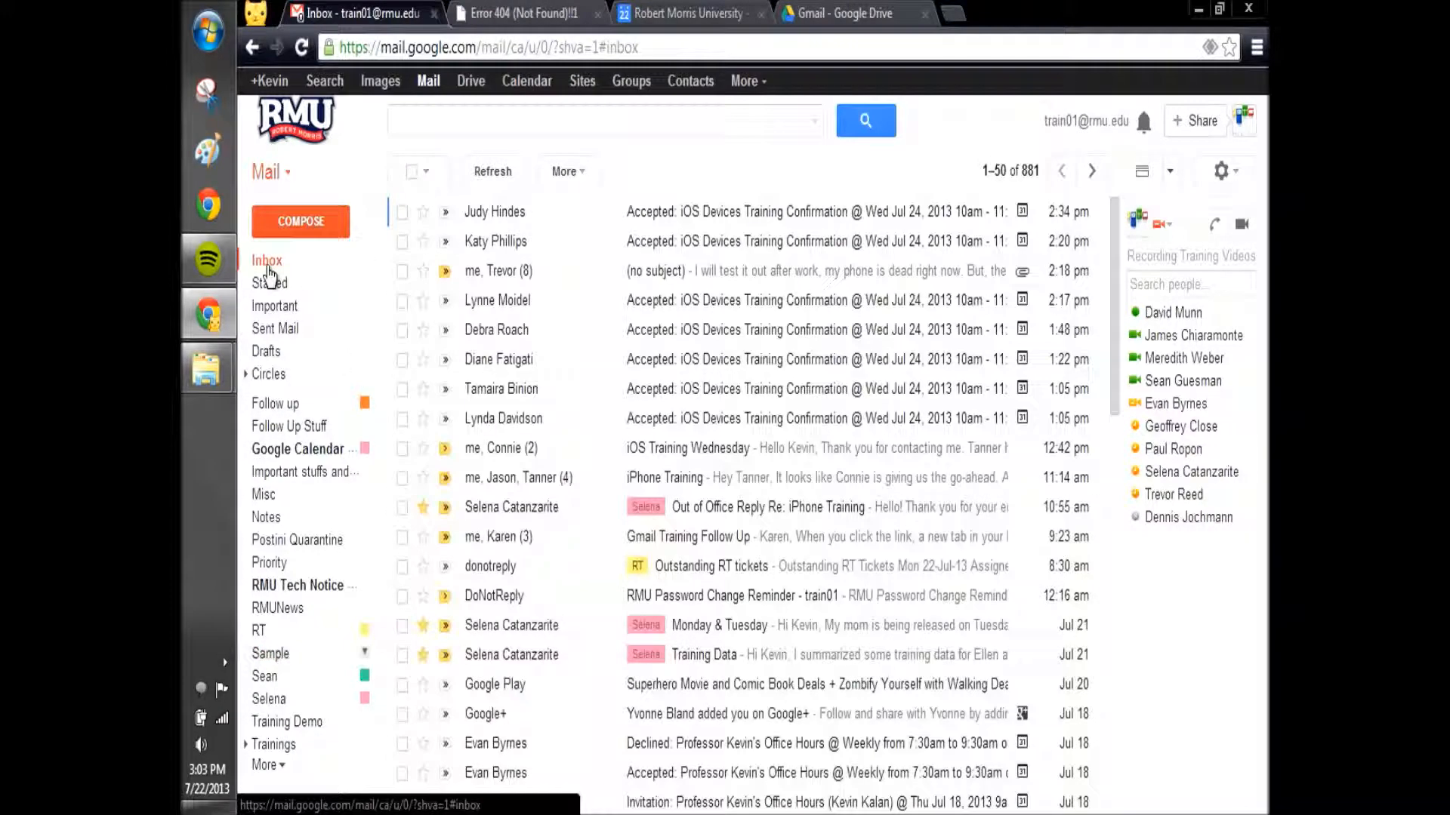
{"action": "left_click", "coordinate": [568, 221]}
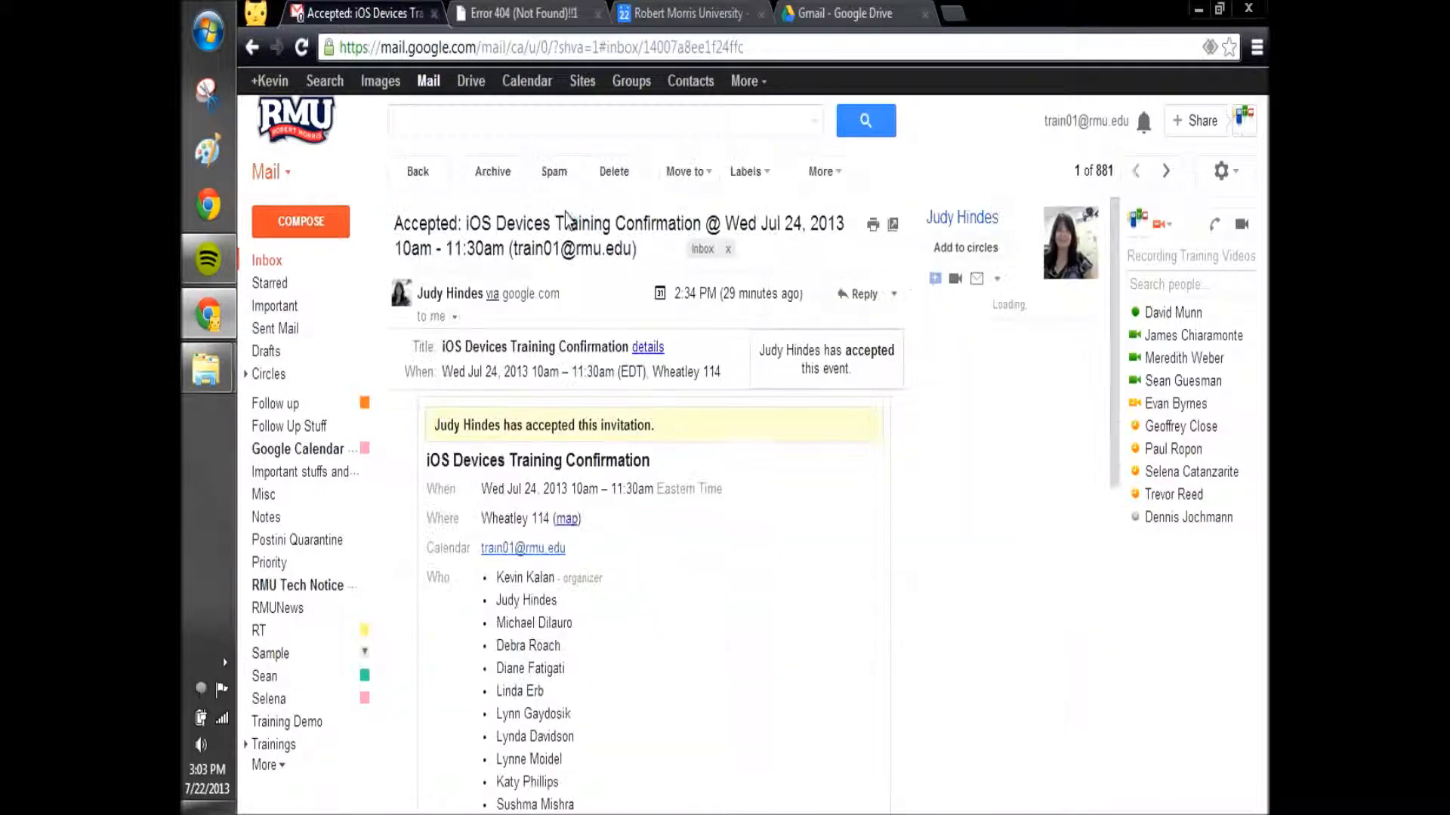
{"action": "left_click", "coordinate": [761, 185]}
{"action": "left_click", "coordinate": [736, 162]}
{"action": "left_click", "coordinate": [749, 172]}
{"action": "left_click", "coordinate": [702, 174]}
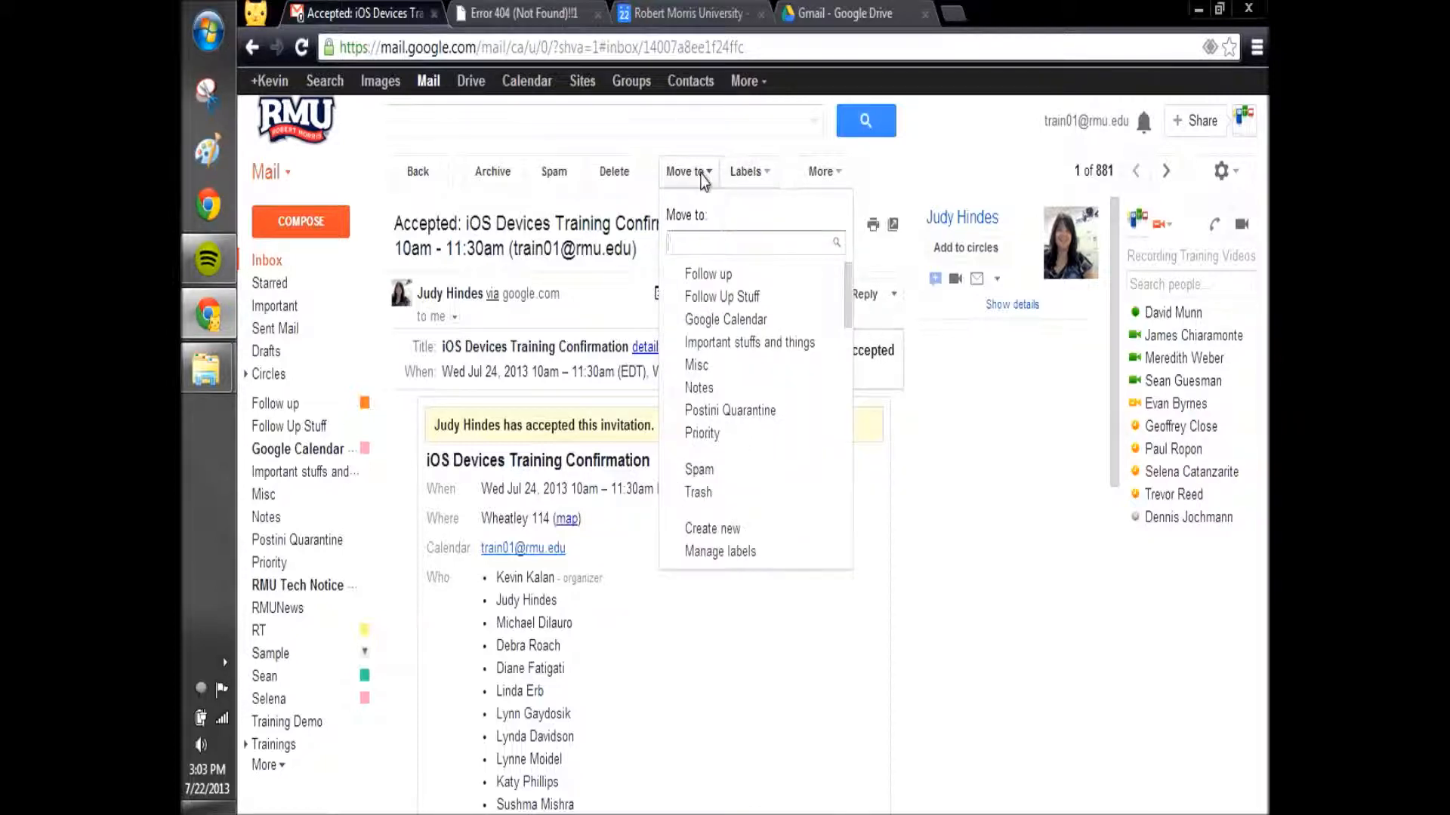
{"action": "left_click", "coordinate": [749, 171]}
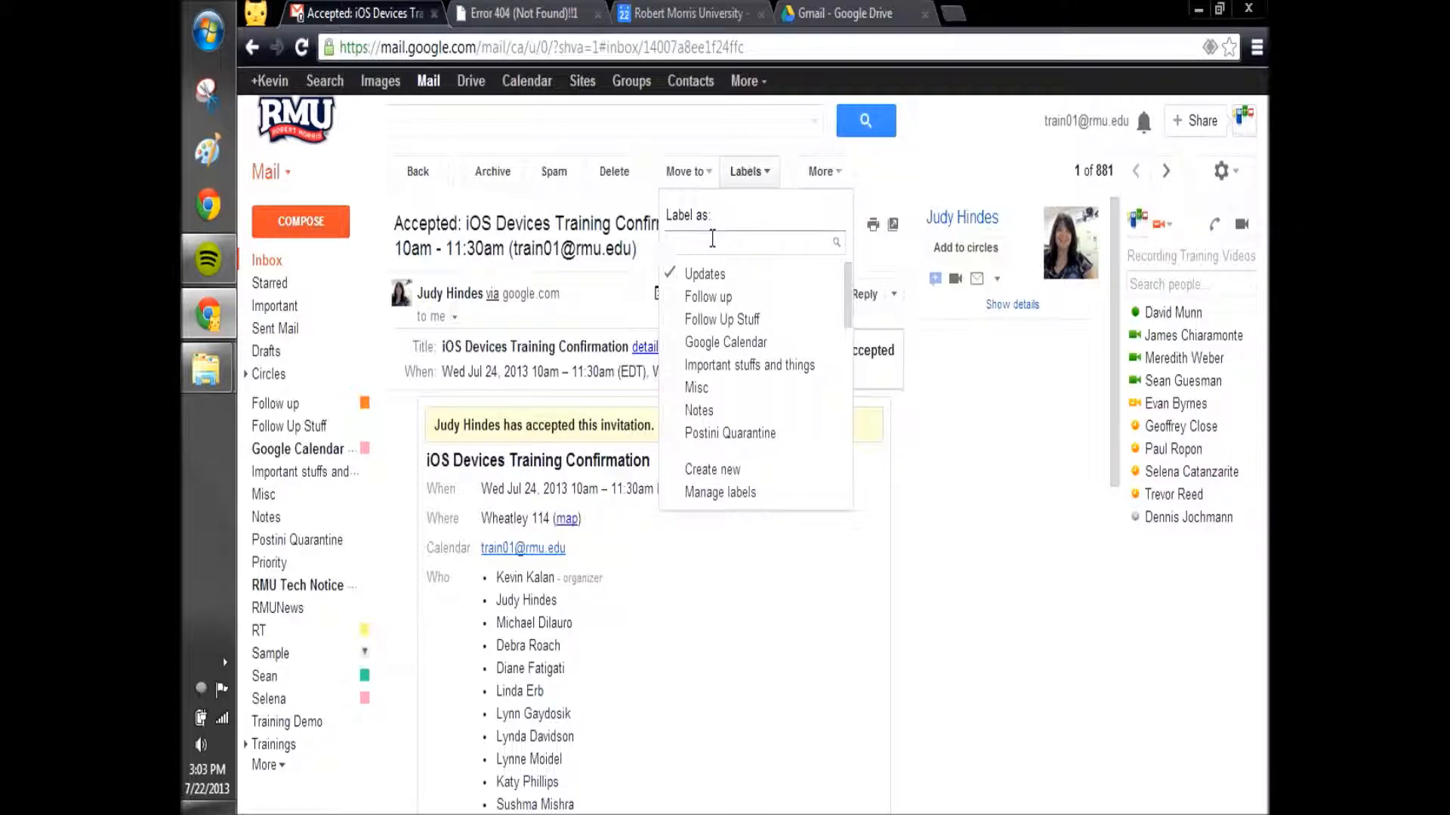
{"action": "scroll", "coordinate": [737, 346], "scroll_direction": "down", "scroll_amount": 5}
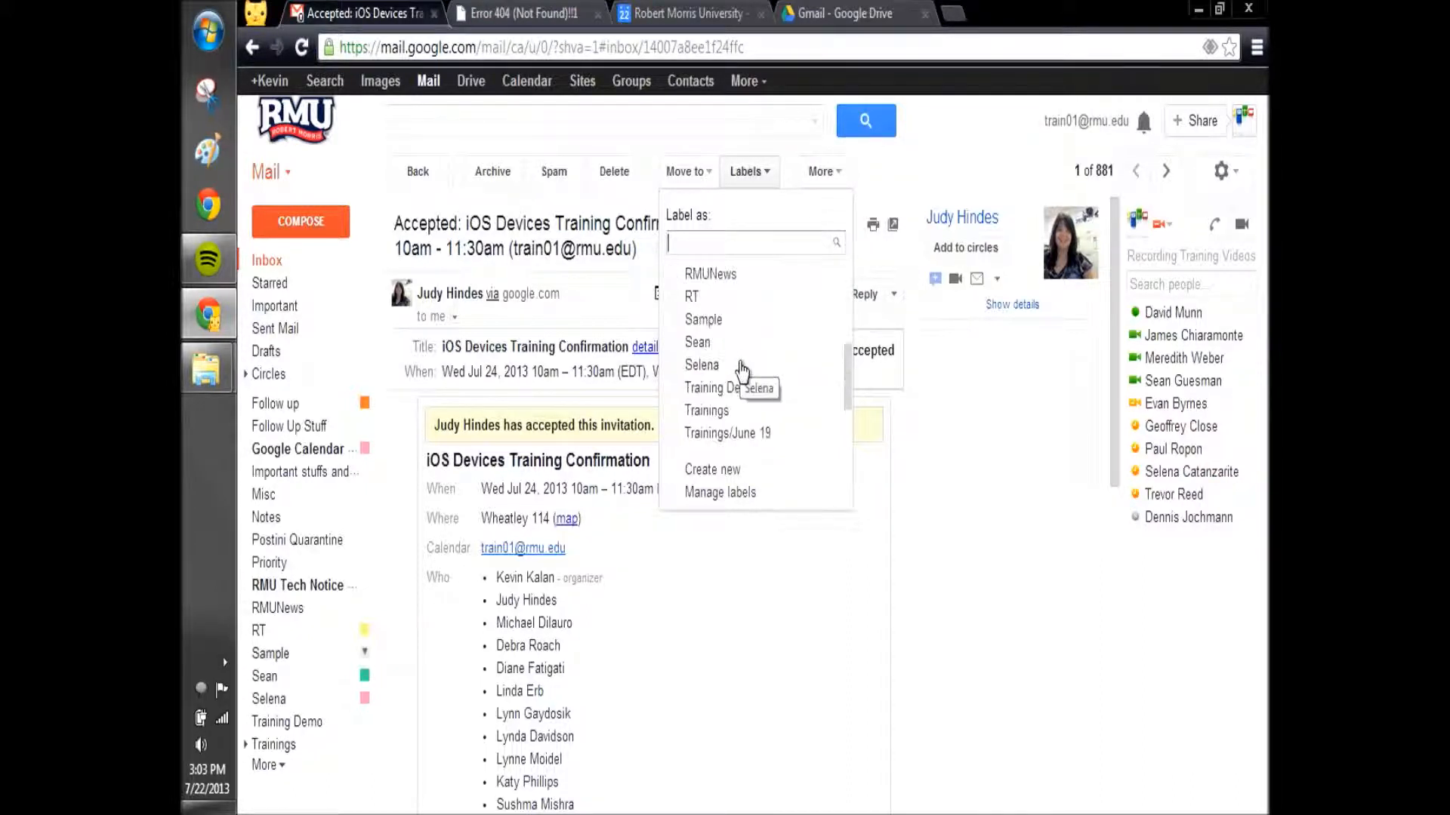
{"action": "left_click", "coordinate": [710, 320]}
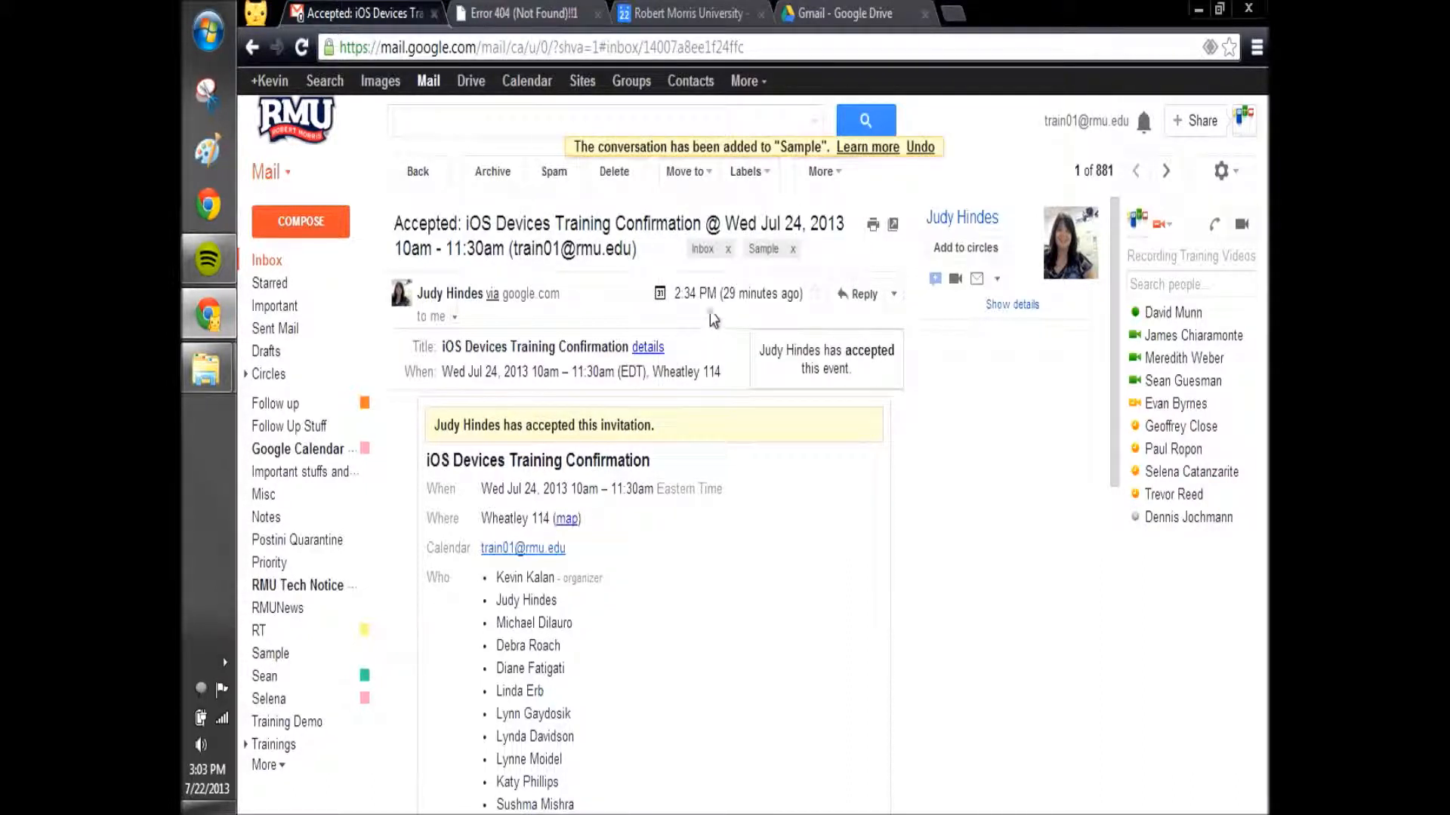
{"action": "left_click", "coordinate": [278, 262]}
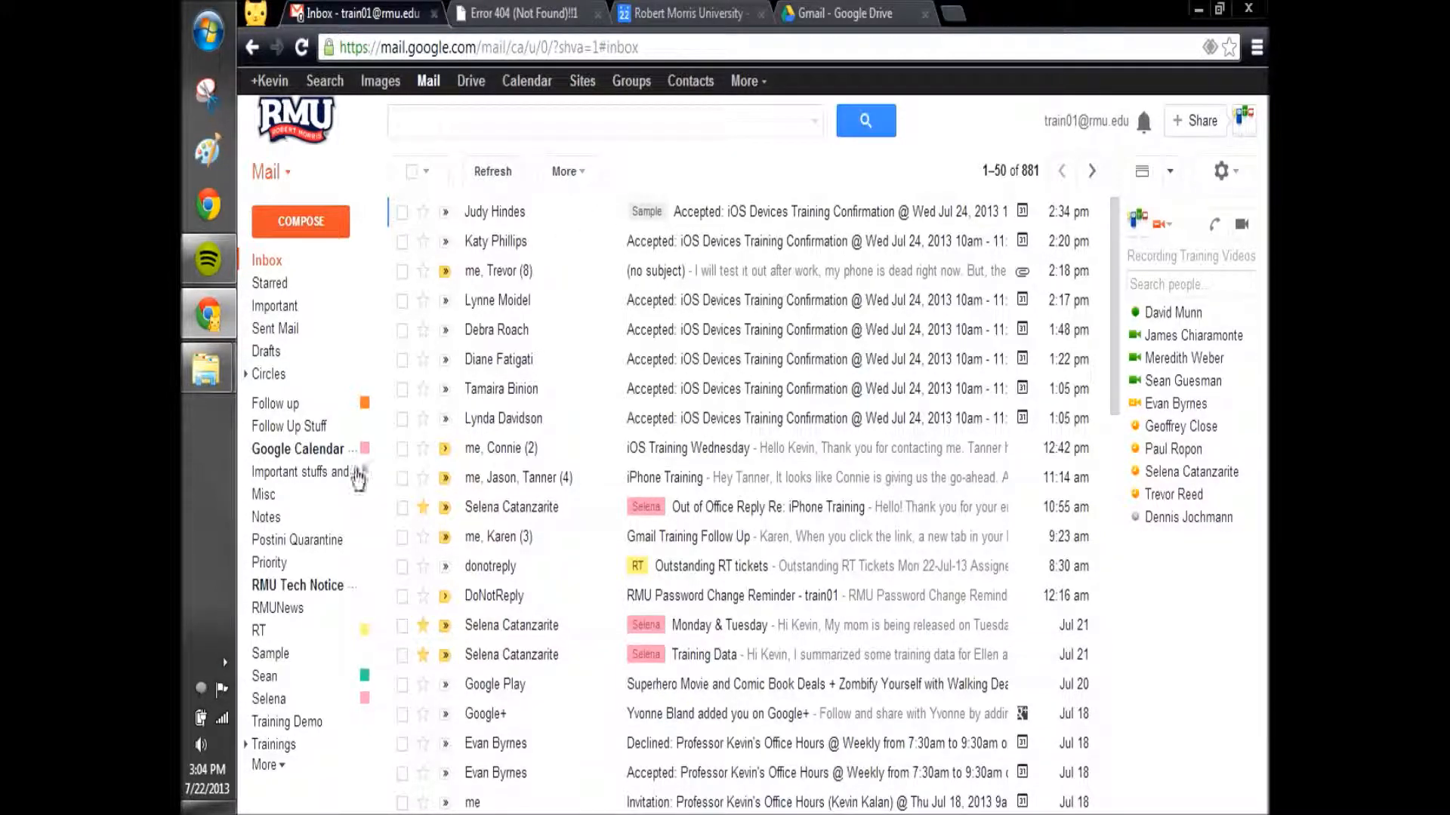
Give the Sample label a custom color with the darkest red background and white text
{"action": "left_click", "coordinate": [269, 656]}
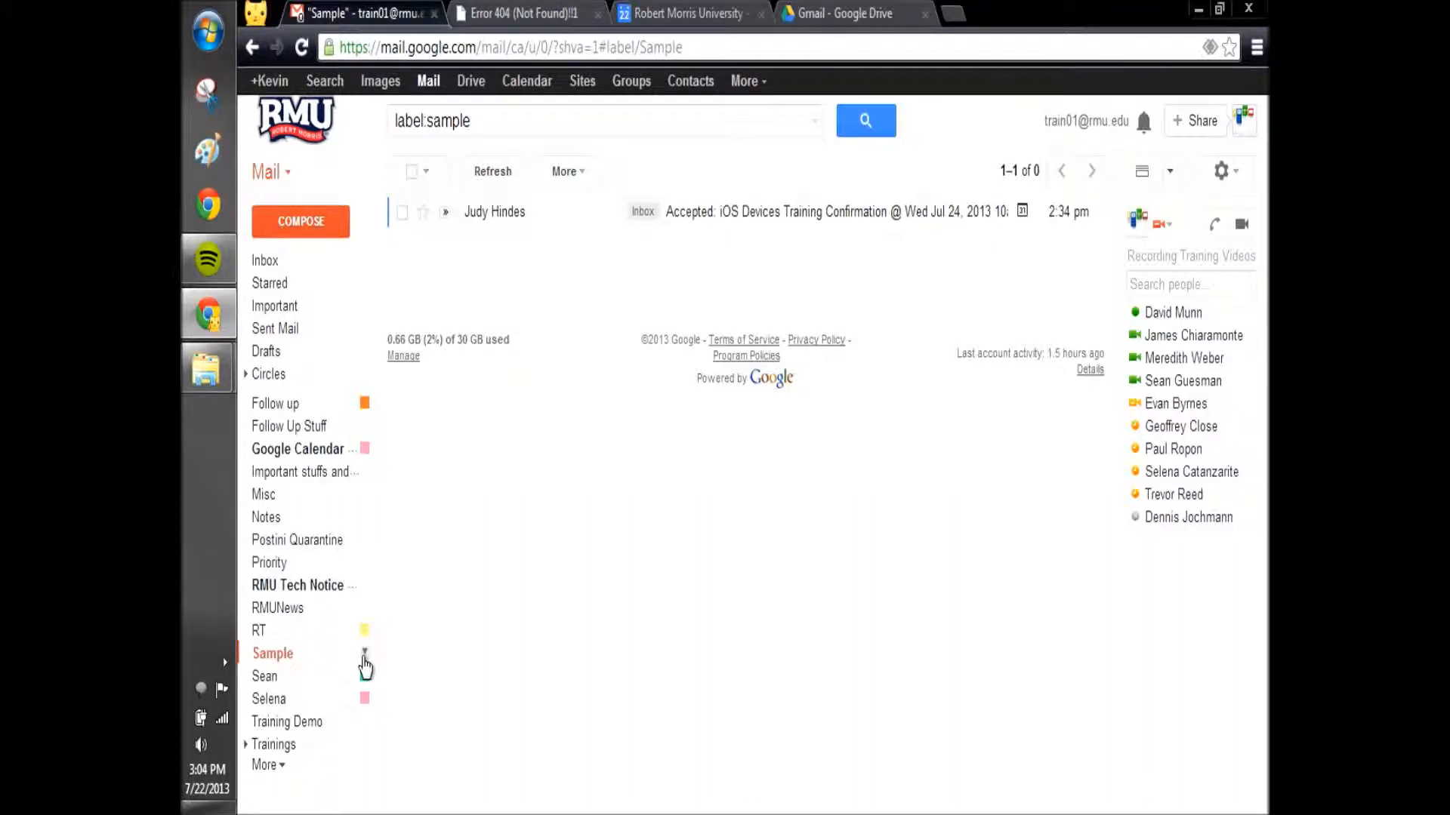
{"action": "left_click", "coordinate": [363, 654]}
{"action": "mouse_move", "coordinate": [401, 368]}
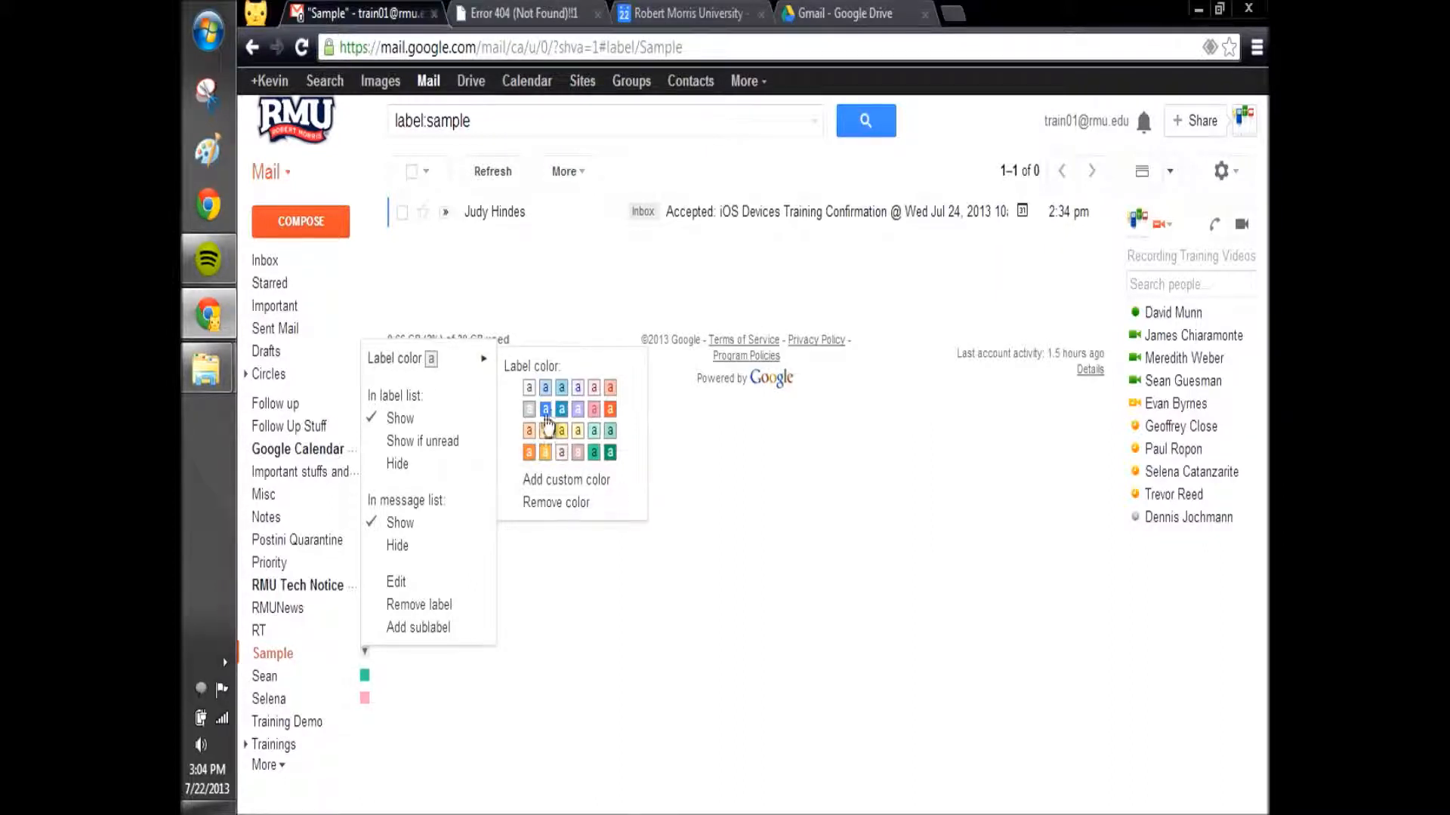
{"action": "left_click", "coordinate": [578, 479]}
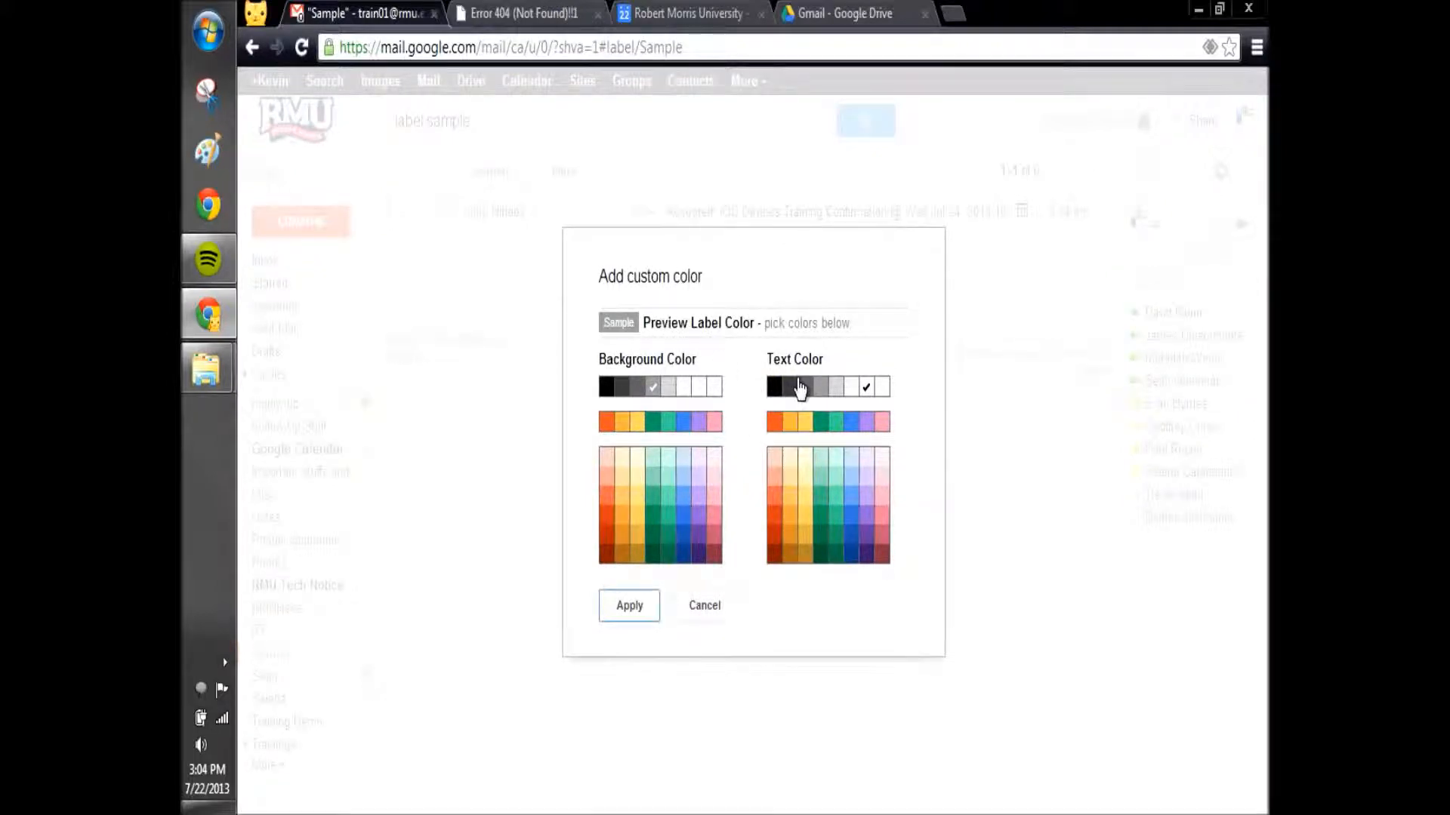
{"action": "left_click", "coordinate": [881, 387]}
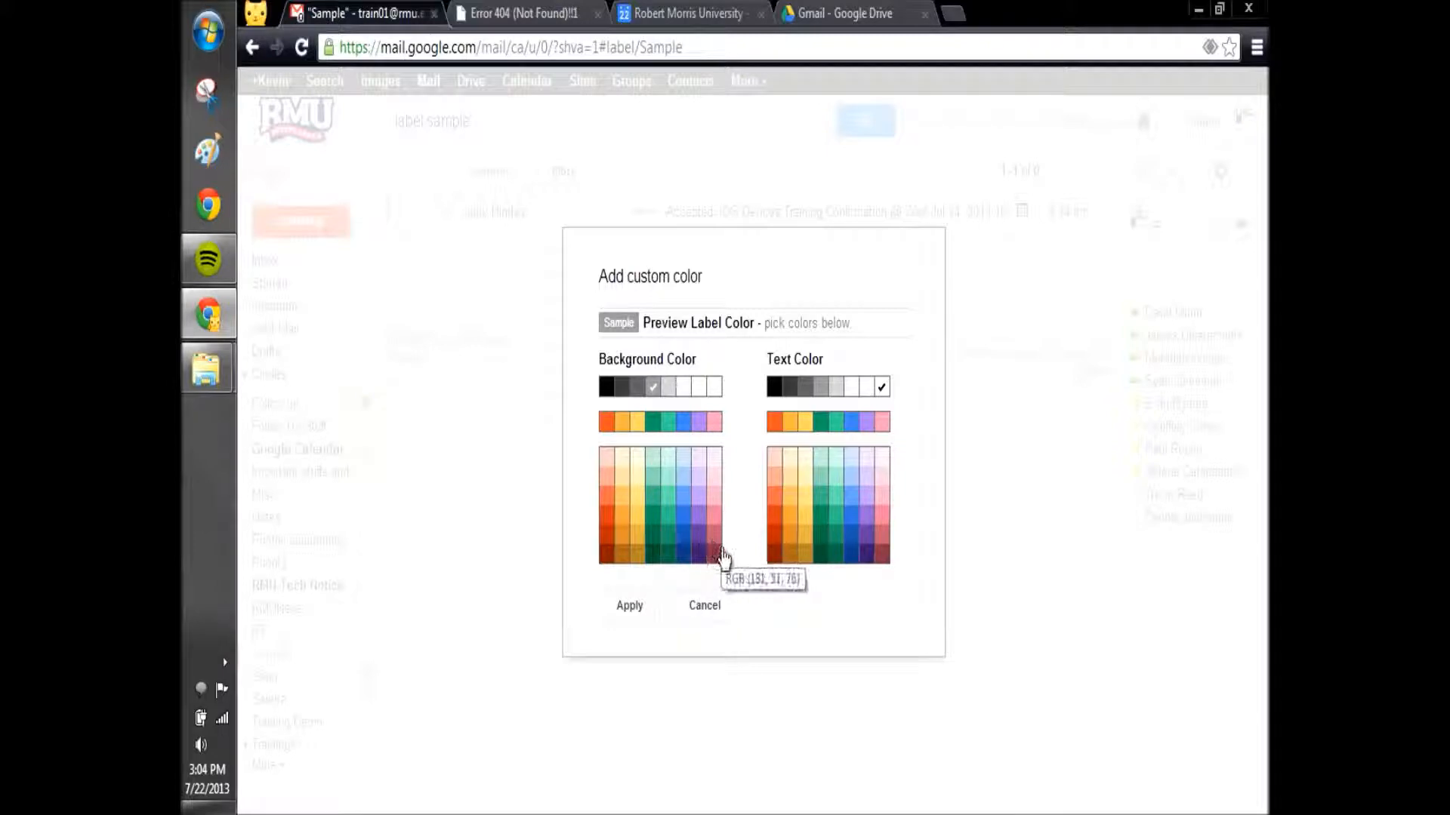
{"action": "left_click", "coordinate": [608, 556]}
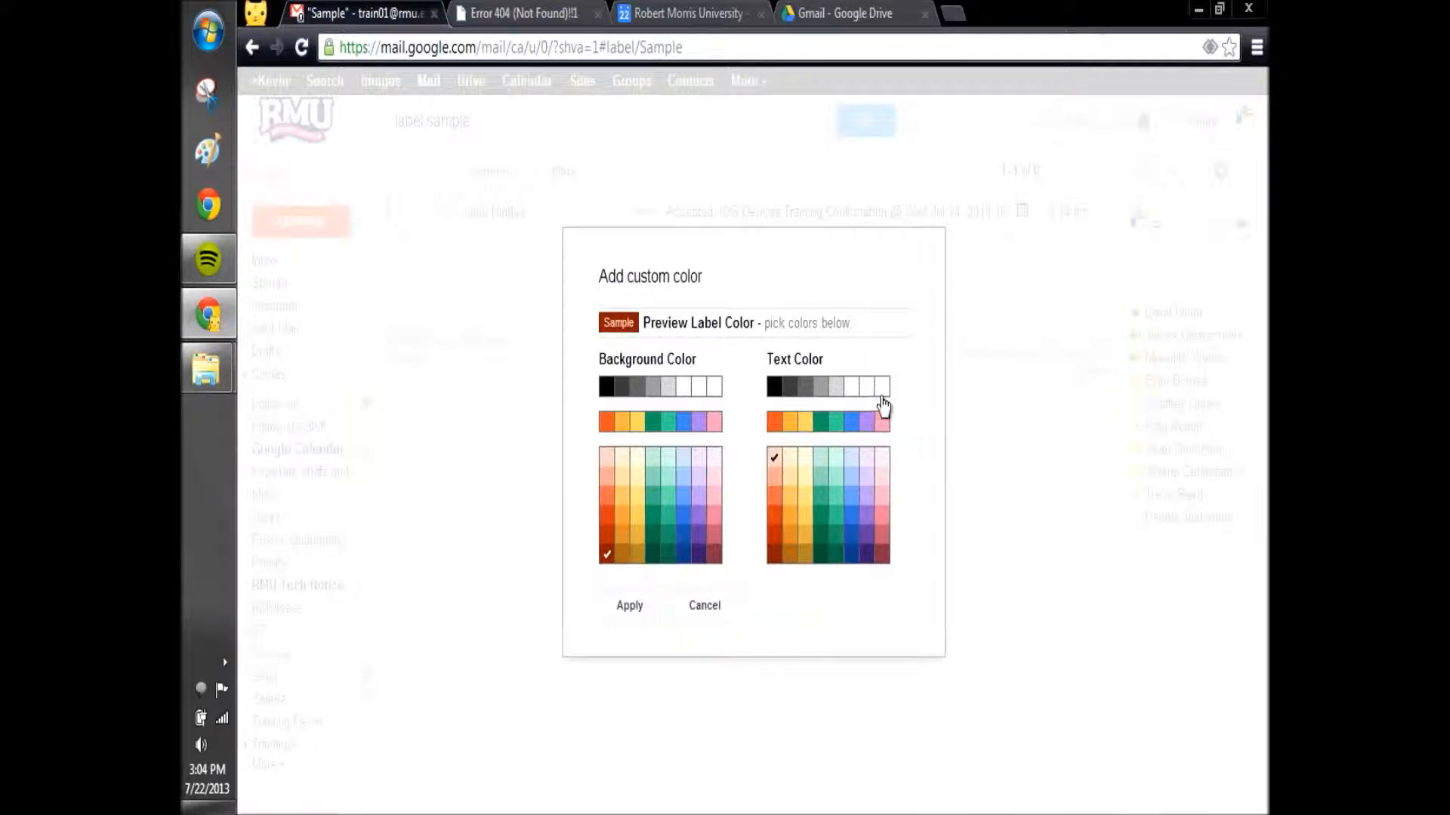
{"action": "left_click", "coordinate": [881, 389]}
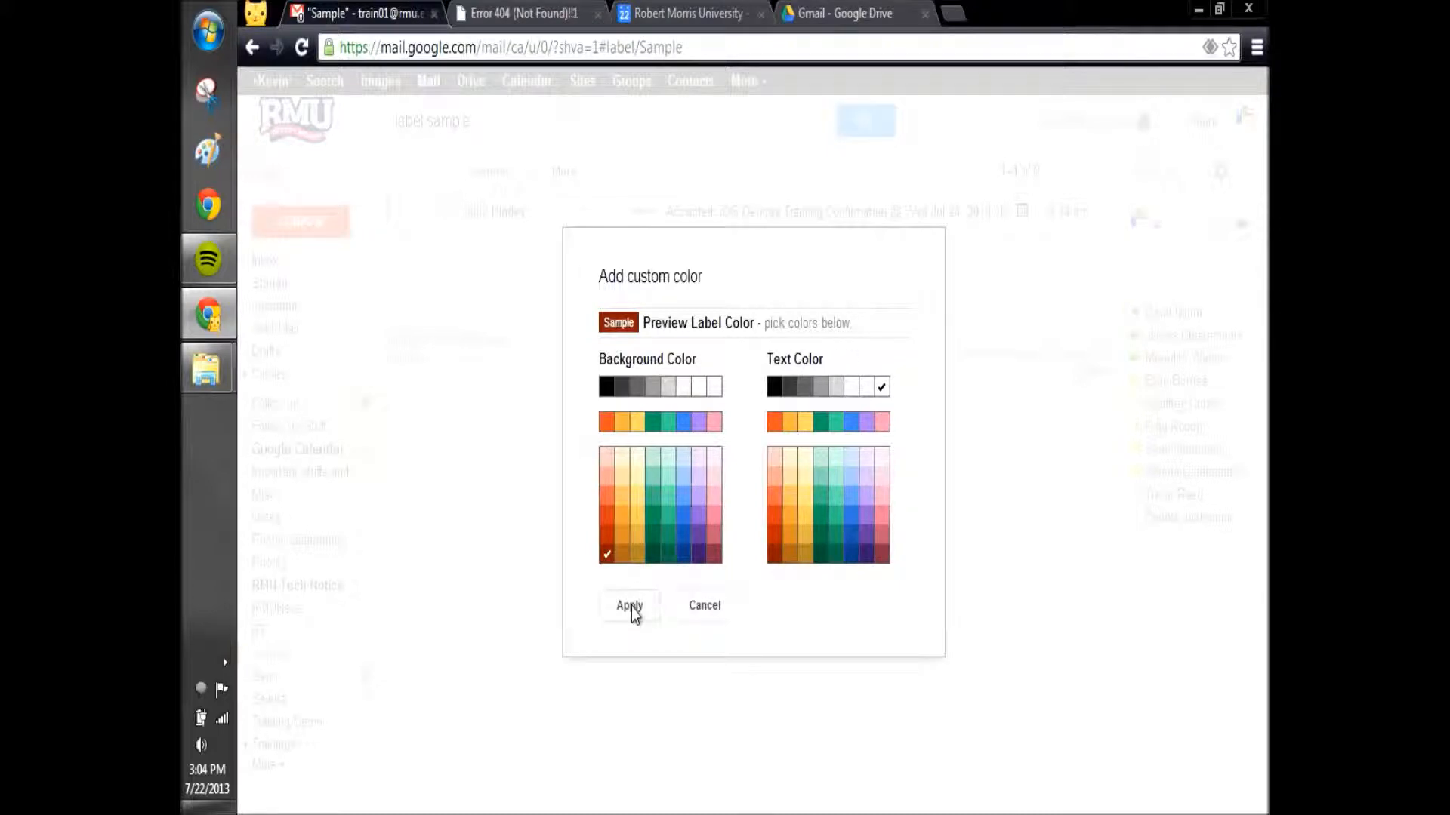
{"action": "left_click", "coordinate": [630, 607]}
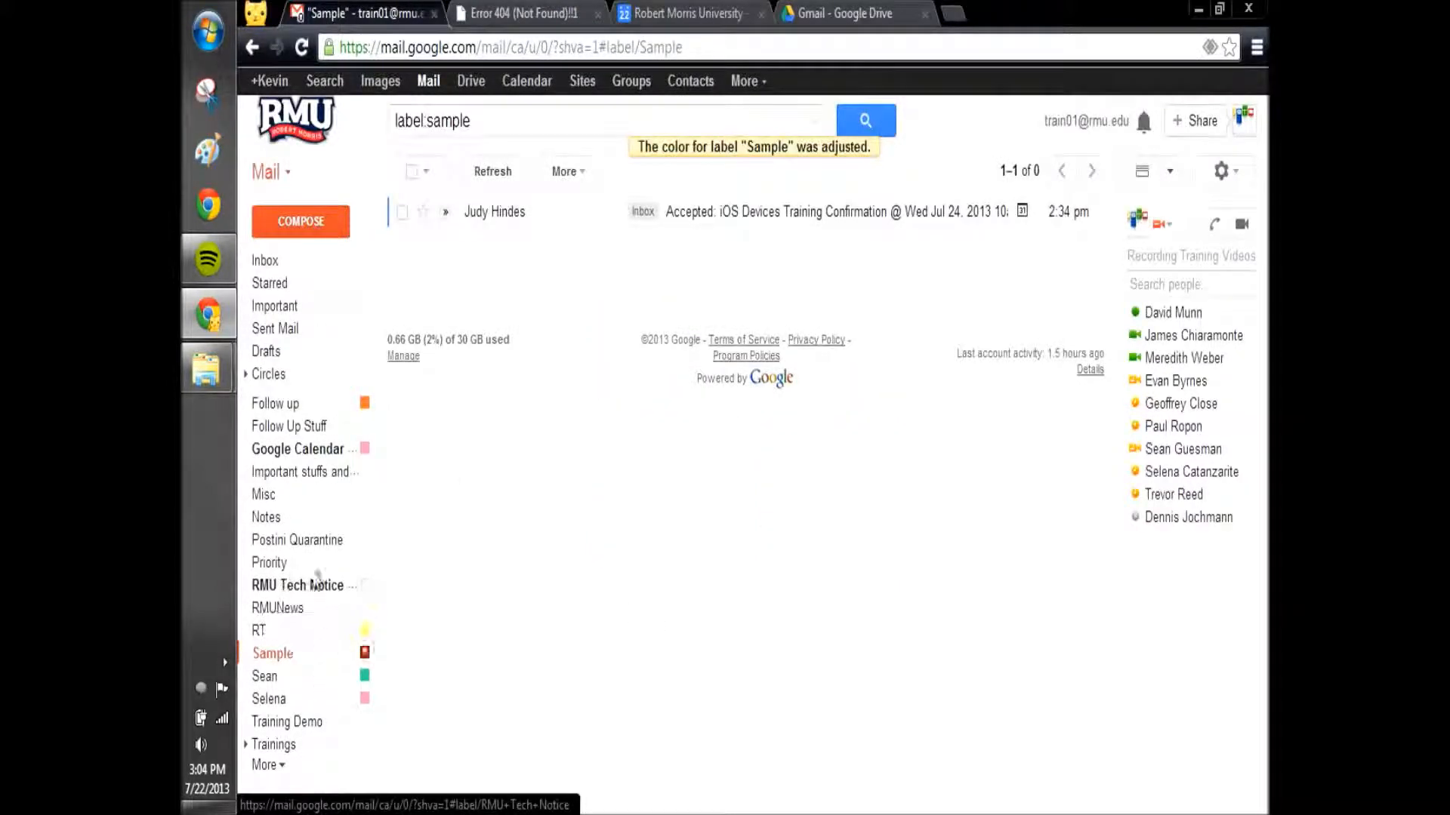
Label the second inbox message, the 2:20 pm training acceptance, with a new label named Sample 2
{"action": "left_click", "coordinate": [264, 260]}
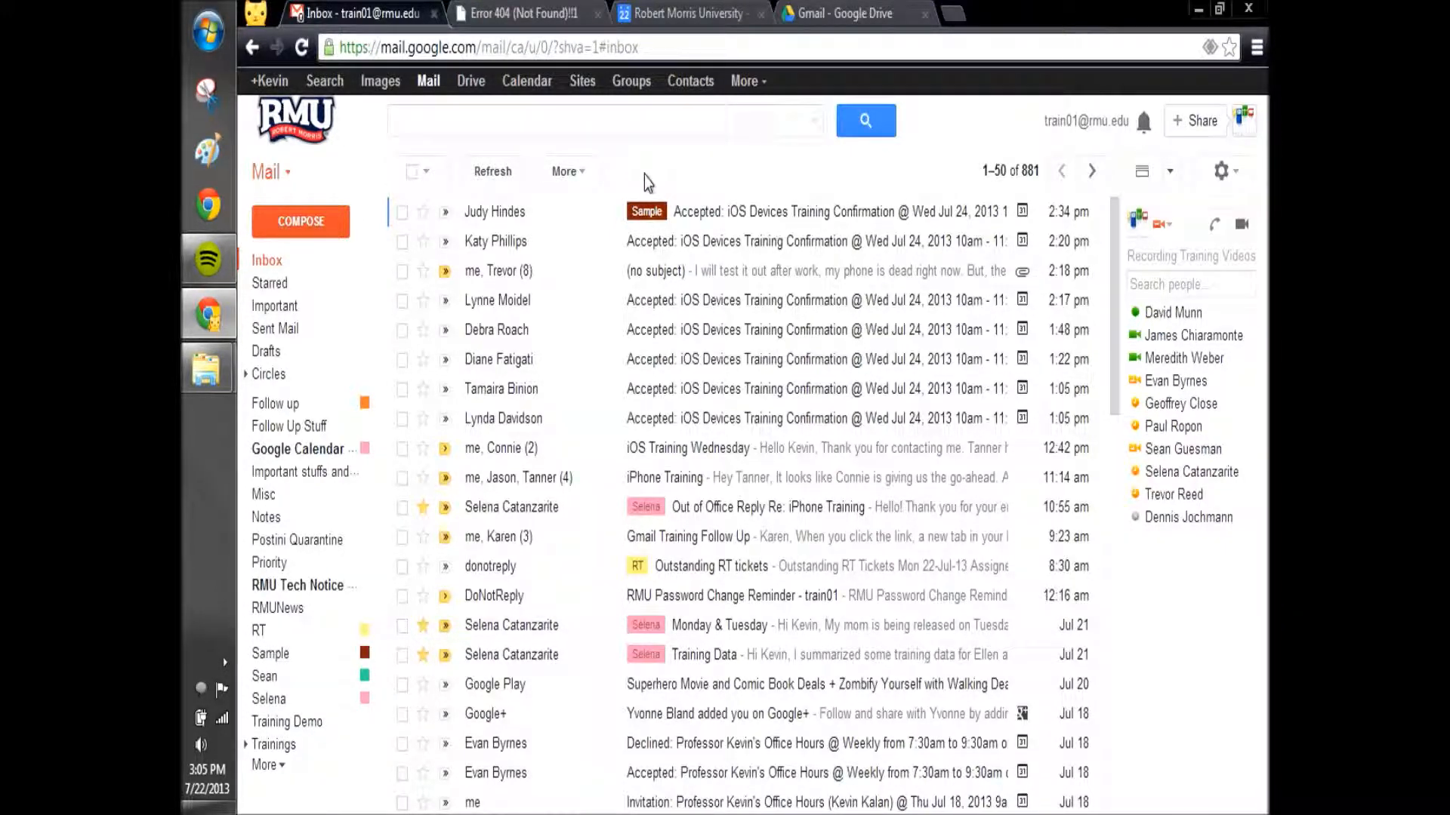
{"action": "left_click", "coordinate": [531, 240]}
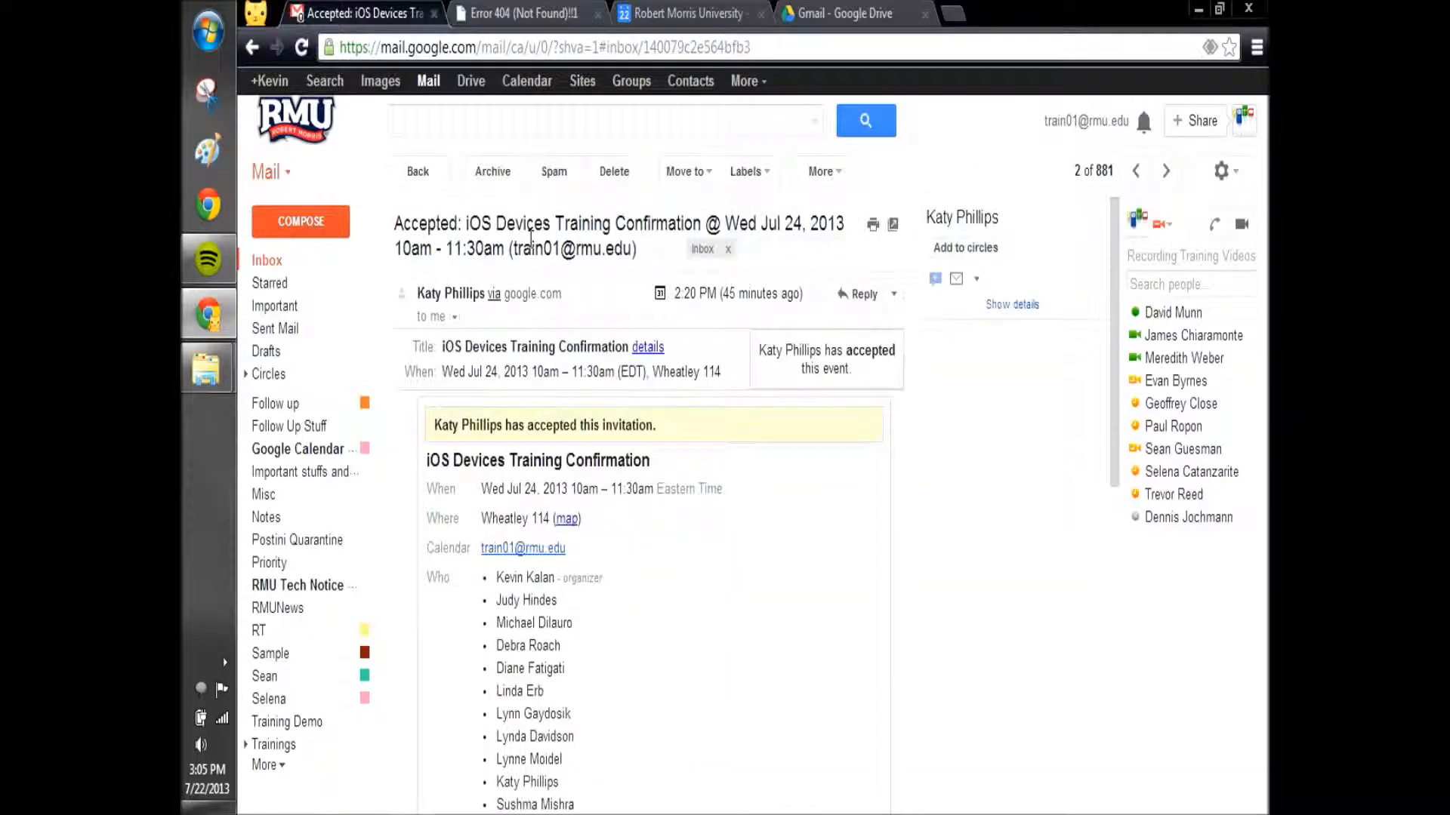
{"action": "left_click", "coordinate": [762, 173]}
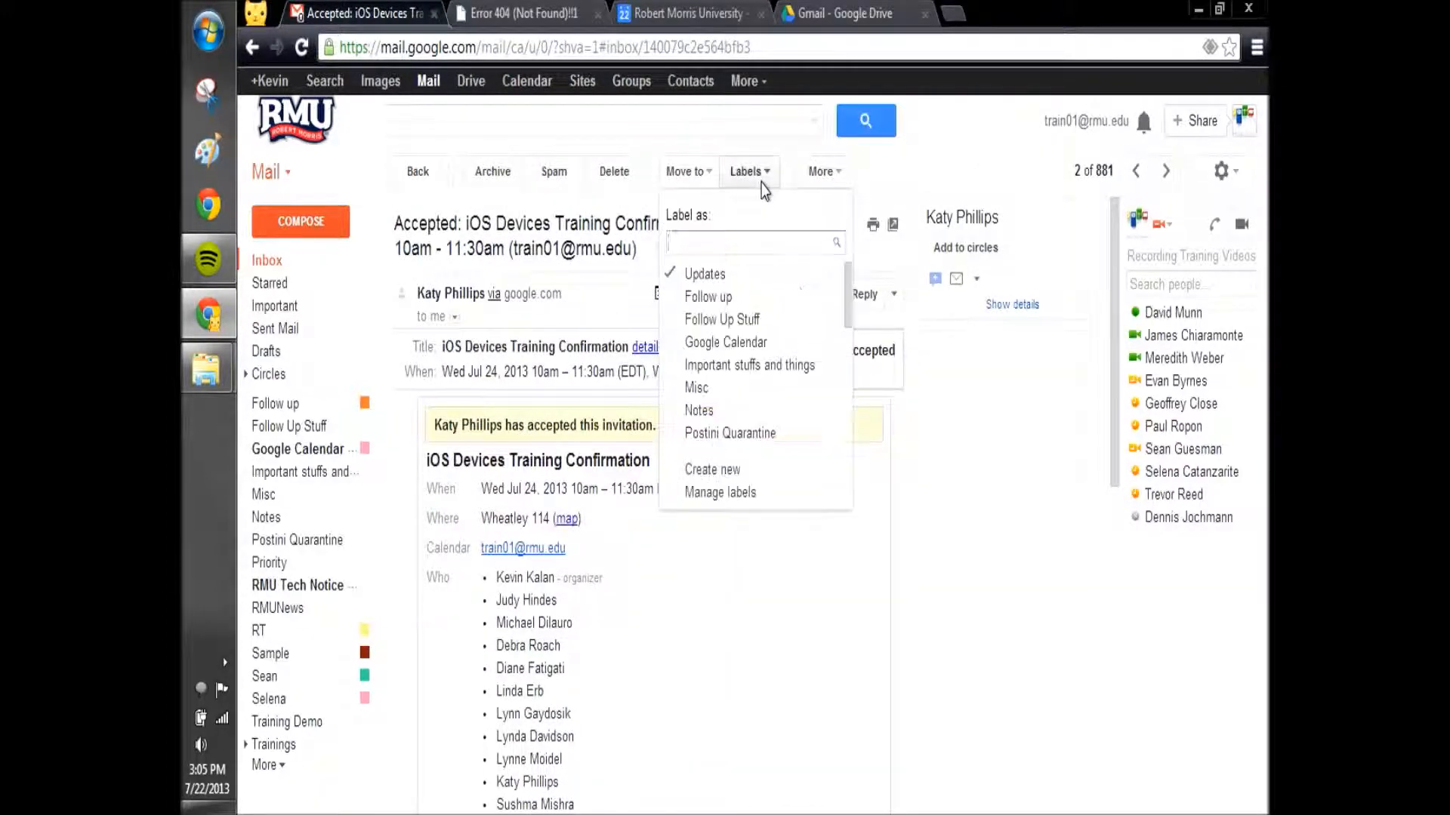
{"action": "left_click", "coordinate": [732, 472]}
{"action": "type", "text": "Sample 2"}
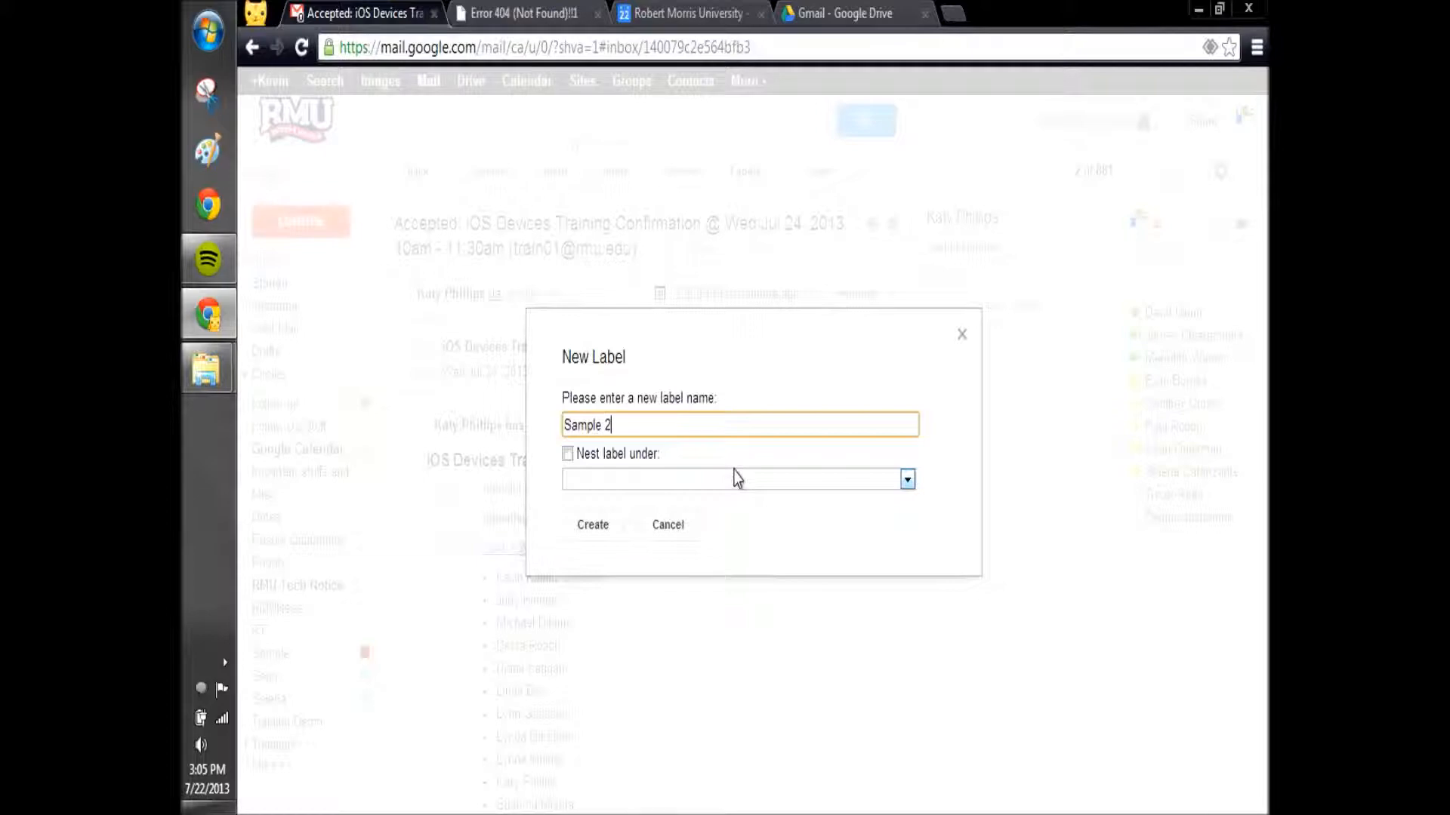
{"action": "key", "text": "Return"}
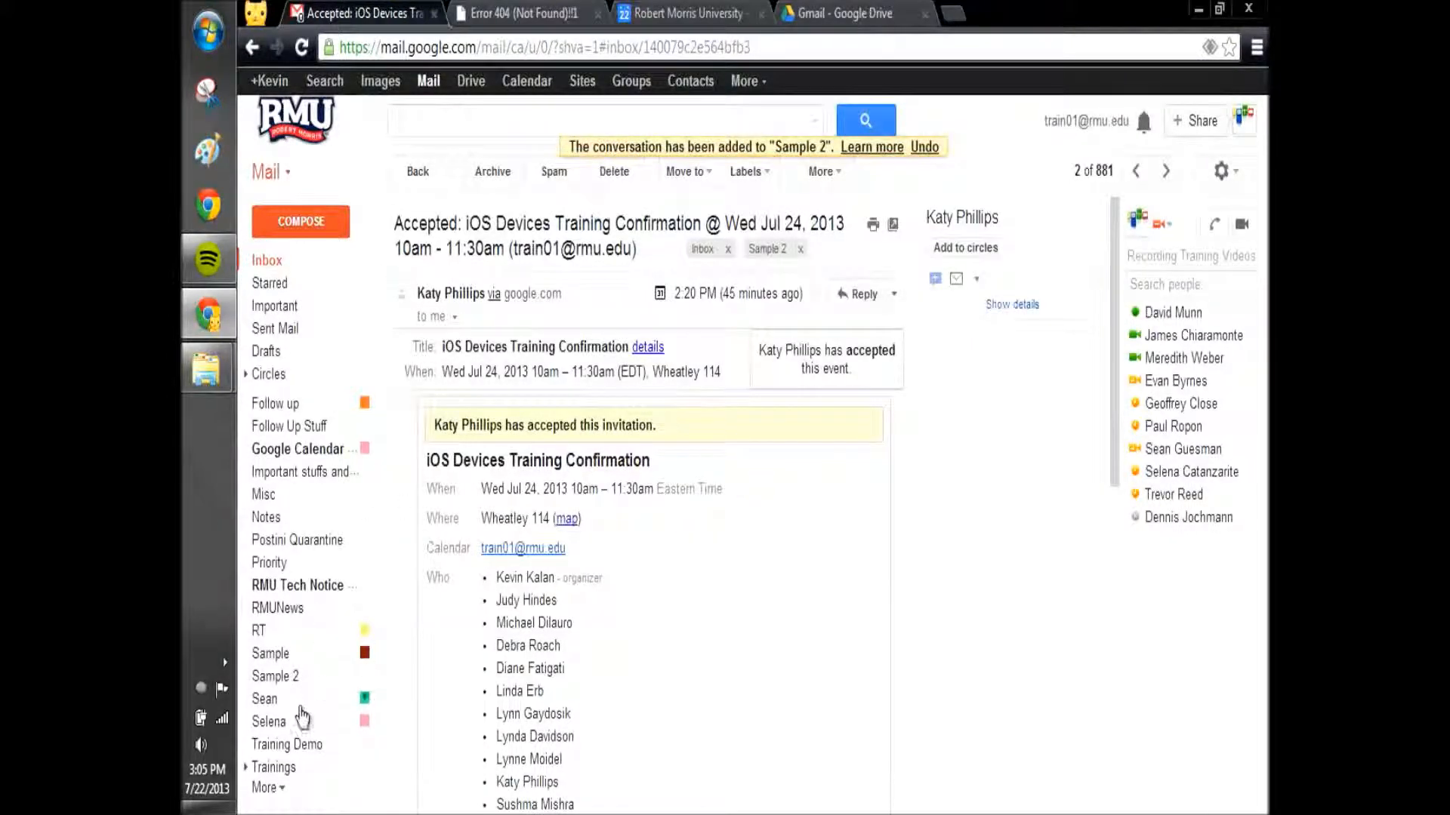
Delete the Sample 2 label from the mailbox and go back to the inbox
{"action": "left_click", "coordinate": [295, 686]}
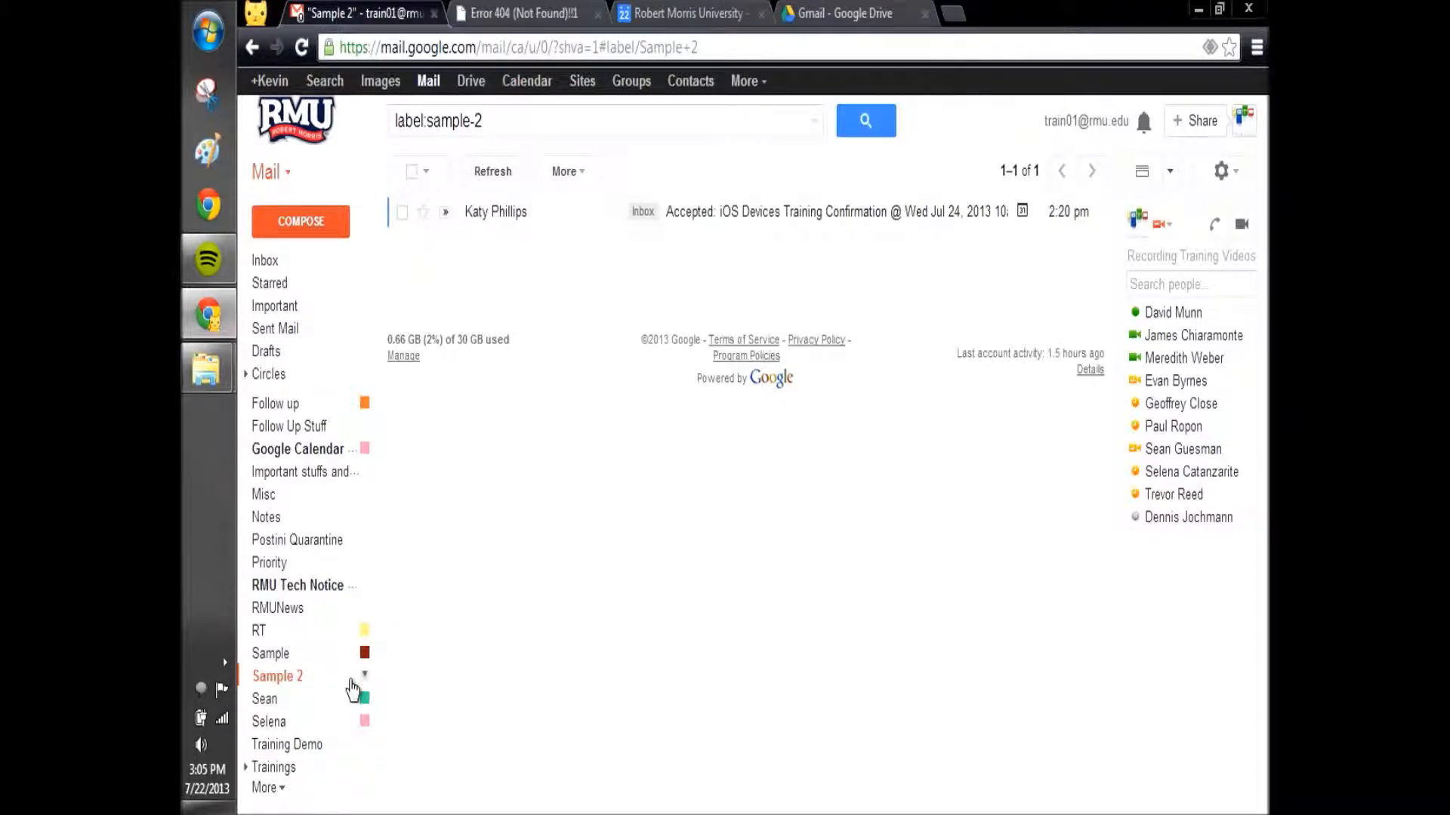
{"action": "left_click", "coordinate": [364, 675]}
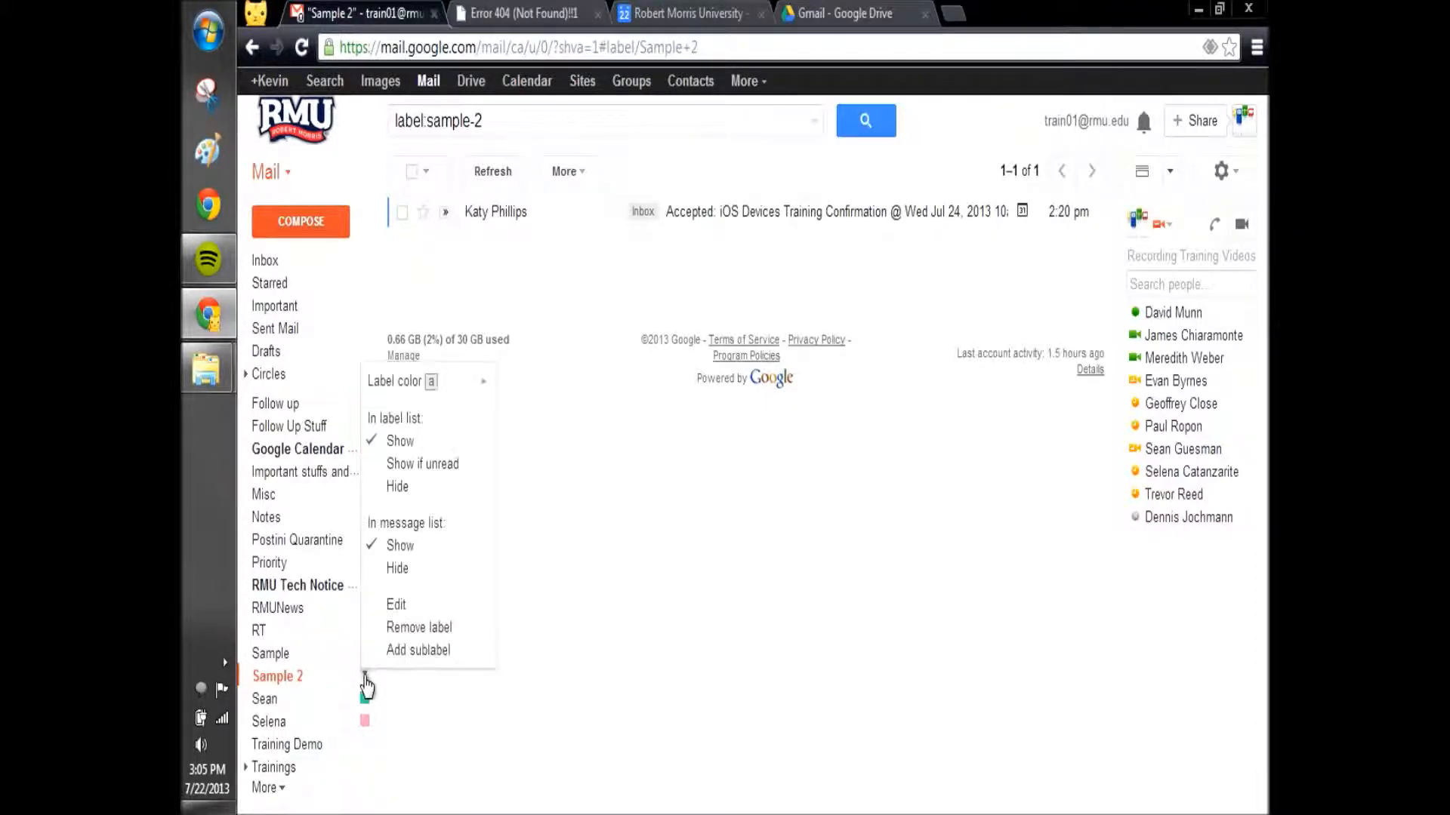
{"action": "left_click", "coordinate": [402, 632]}
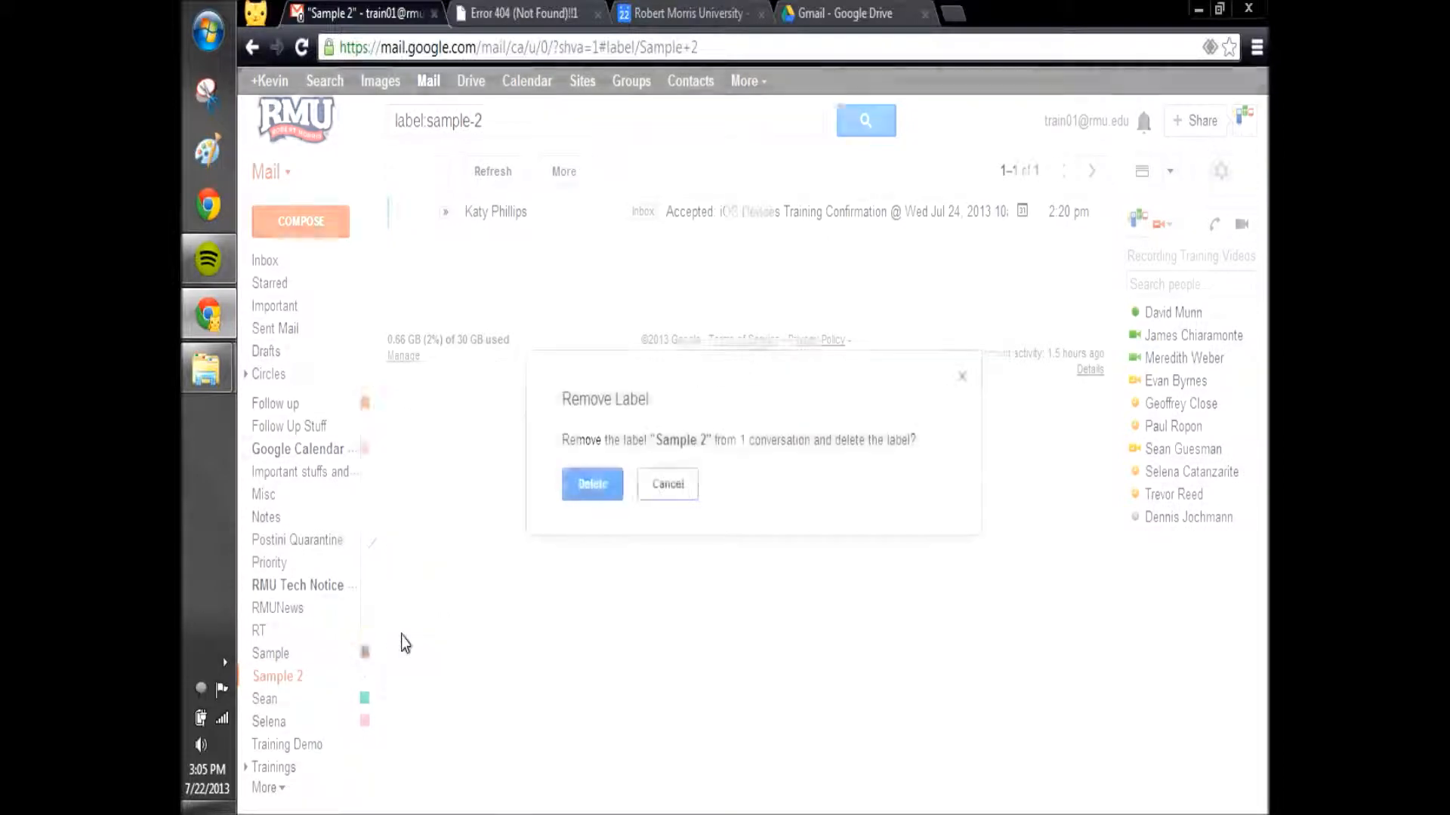
{"action": "left_click", "coordinate": [580, 486]}
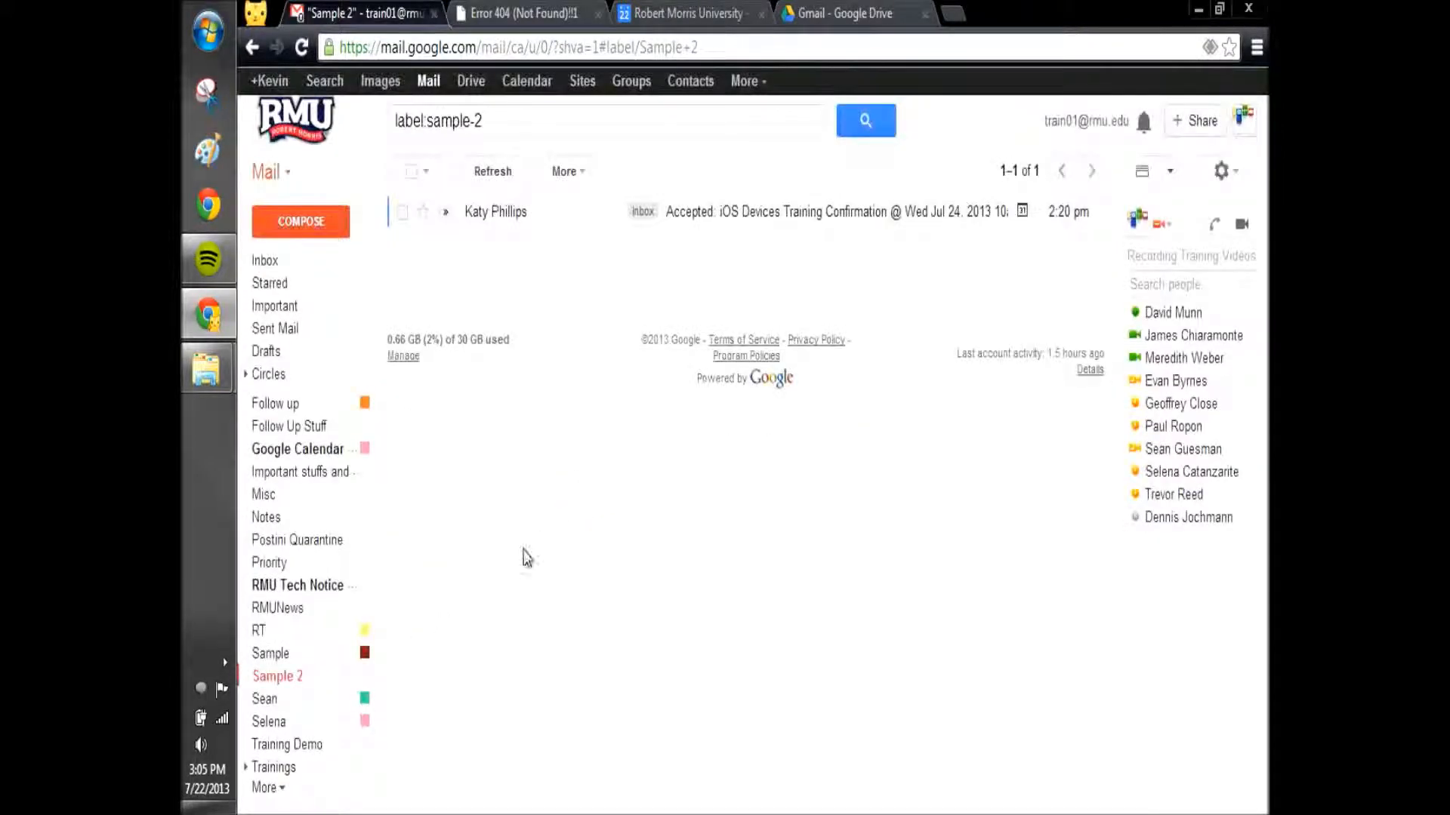
{"action": "left_click", "coordinate": [262, 268]}
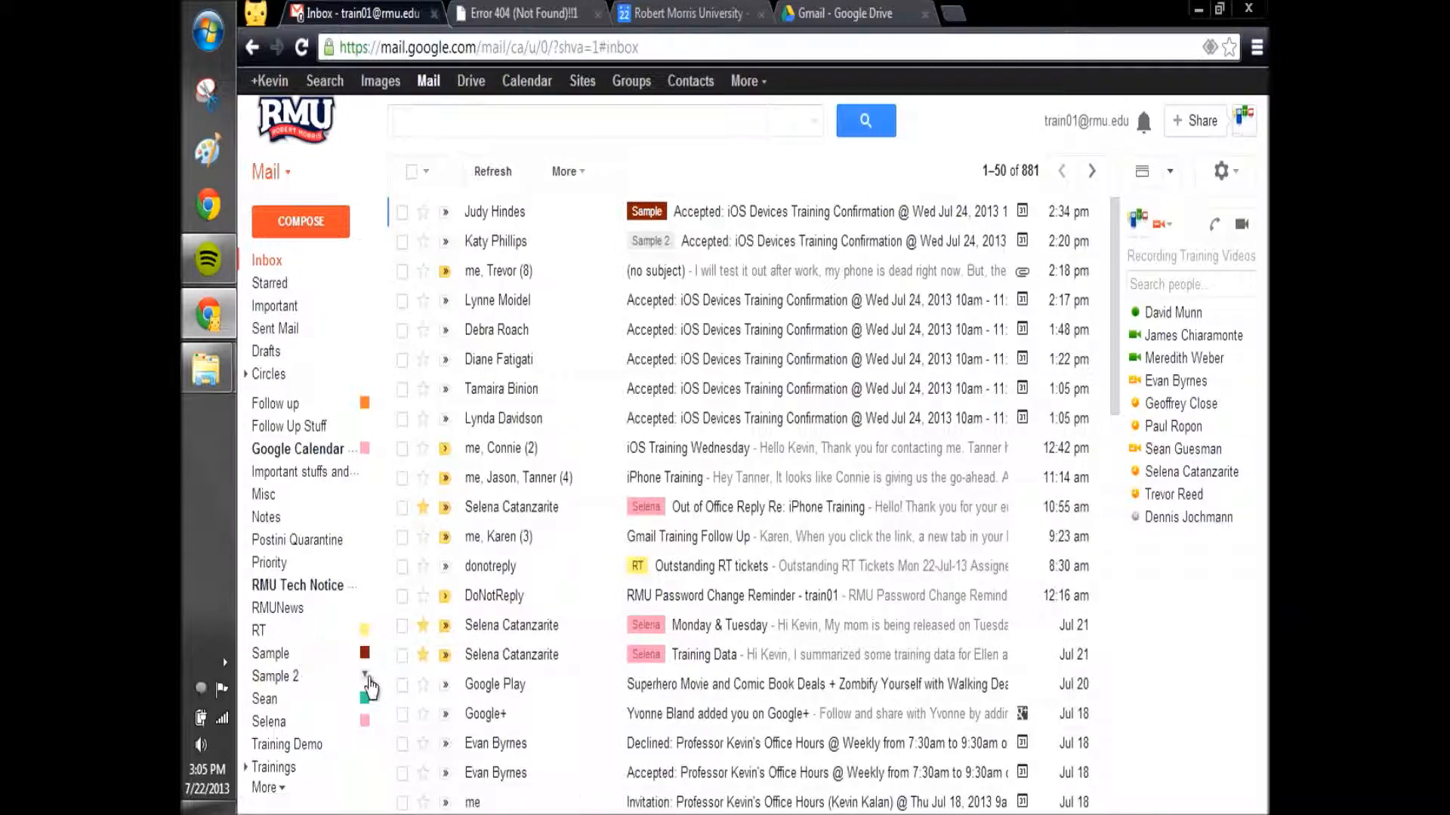
{"action": "left_click", "coordinate": [365, 675]}
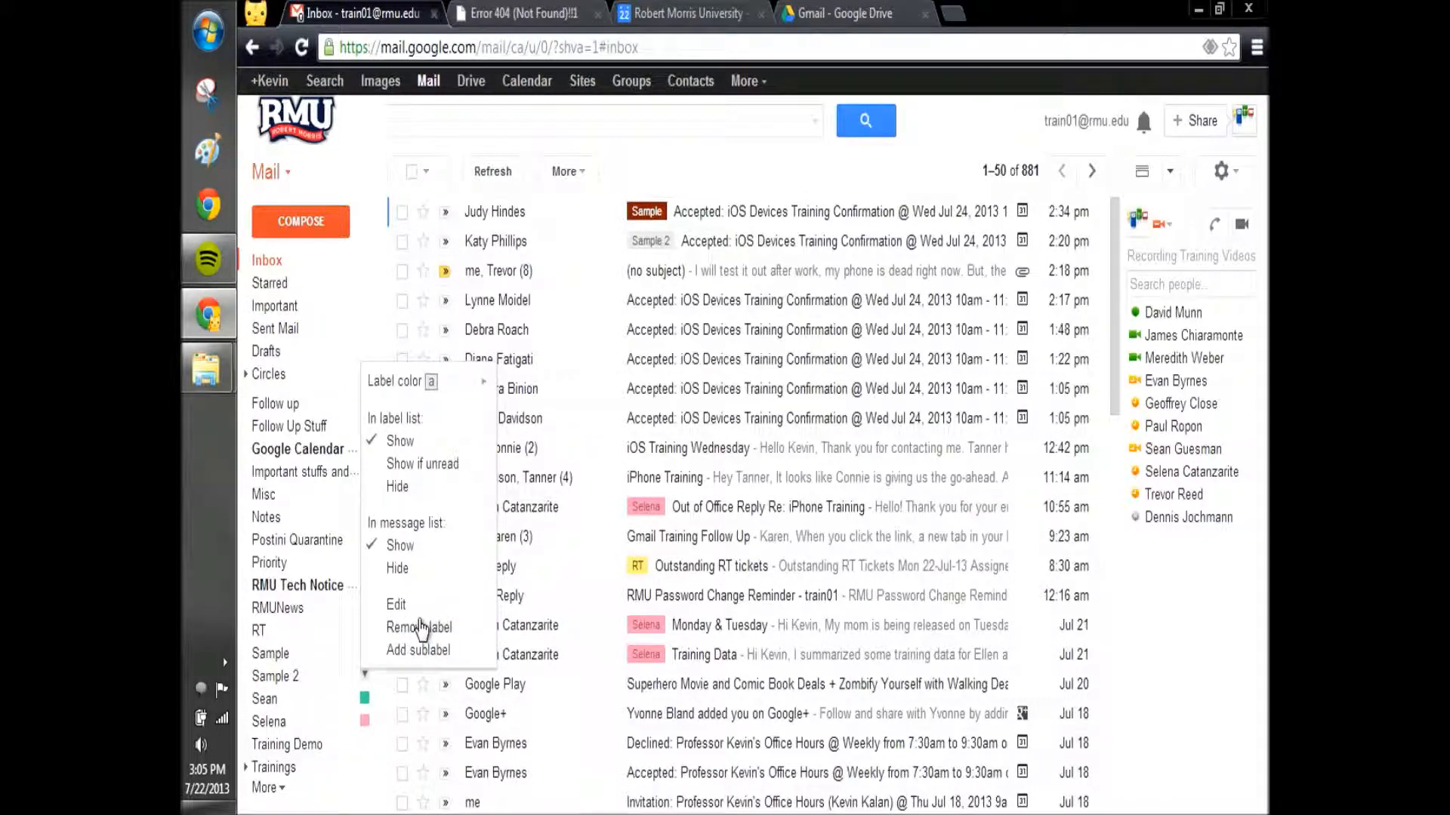
{"action": "left_click", "coordinate": [420, 626]}
{"action": "left_click", "coordinate": [593, 487]}
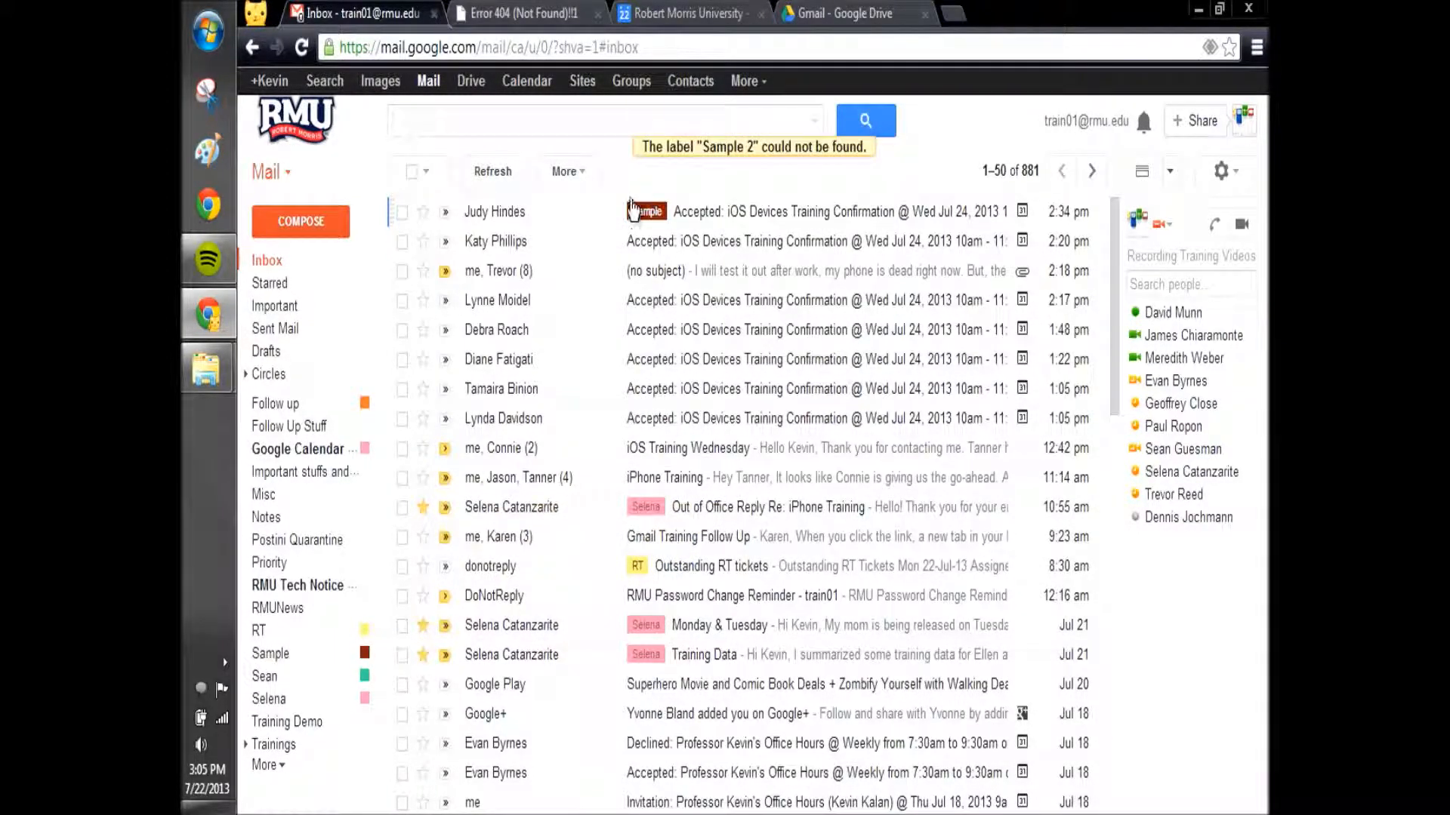
Select the four newest inbox messages, bring up the move and label choices for them, and clear the selection
{"action": "left_click", "coordinate": [402, 213]}
{"action": "left_click", "coordinate": [404, 243]}
{"action": "left_click", "coordinate": [404, 302]}
{"action": "left_click", "coordinate": [702, 178]}
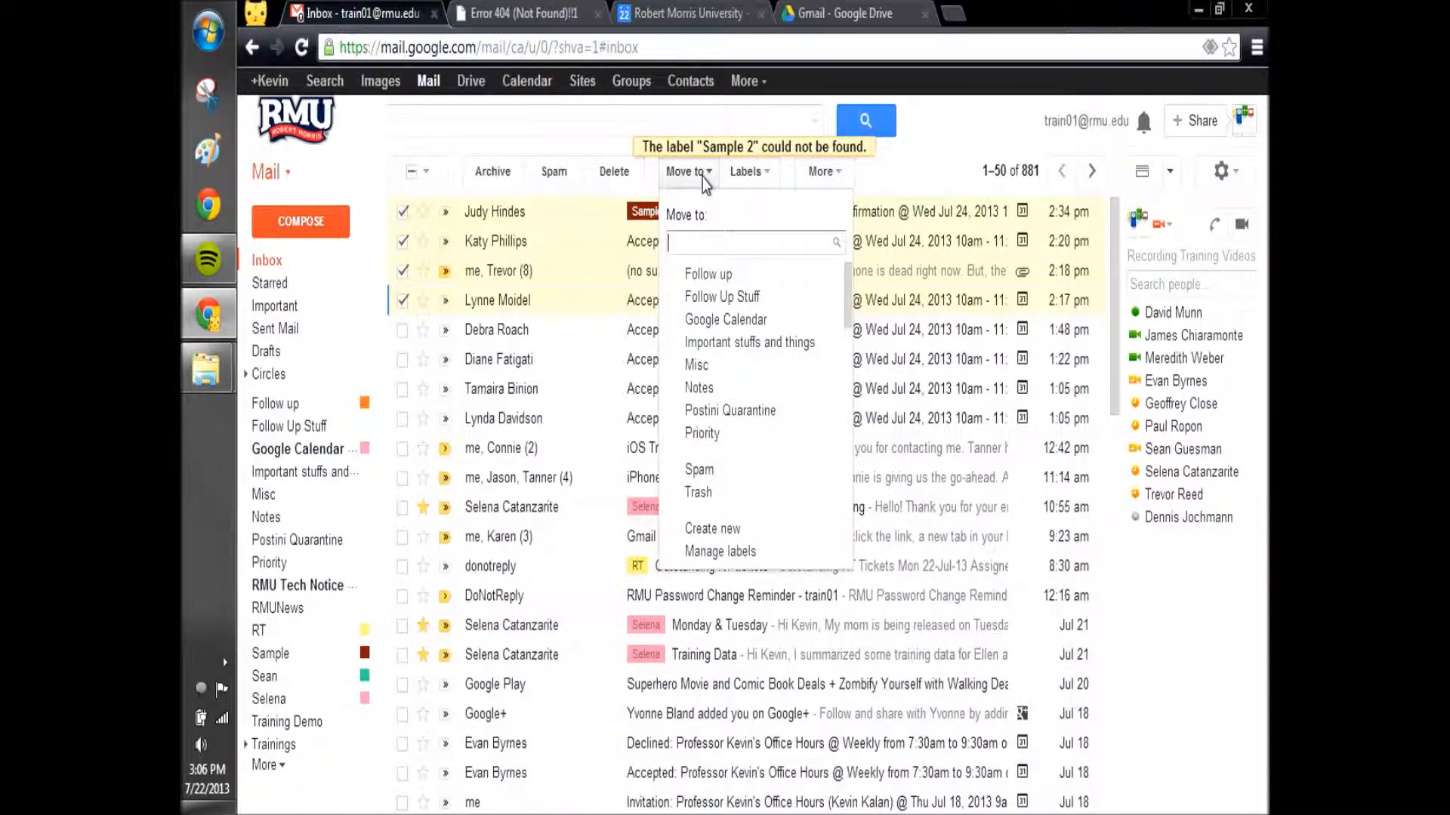
{"action": "left_click", "coordinate": [745, 173]}
{"action": "left_click", "coordinate": [742, 175]}
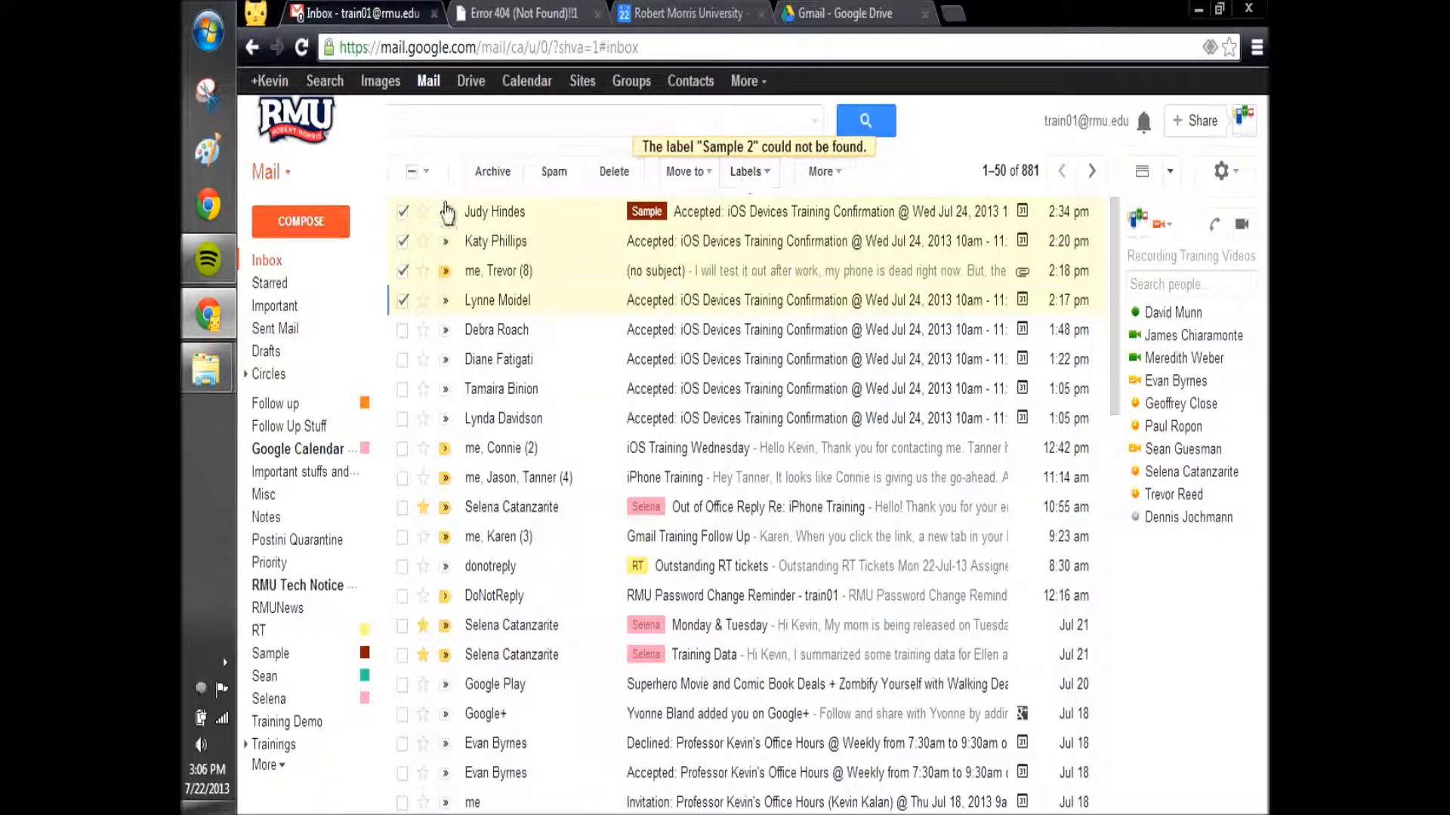
{"action": "left_click", "coordinate": [403, 211]}
{"action": "left_click", "coordinate": [402, 241]}
{"action": "left_click", "coordinate": [402, 270]}
{"action": "left_click", "coordinate": [402, 300]}
{"action": "left_click", "coordinate": [402, 299]}
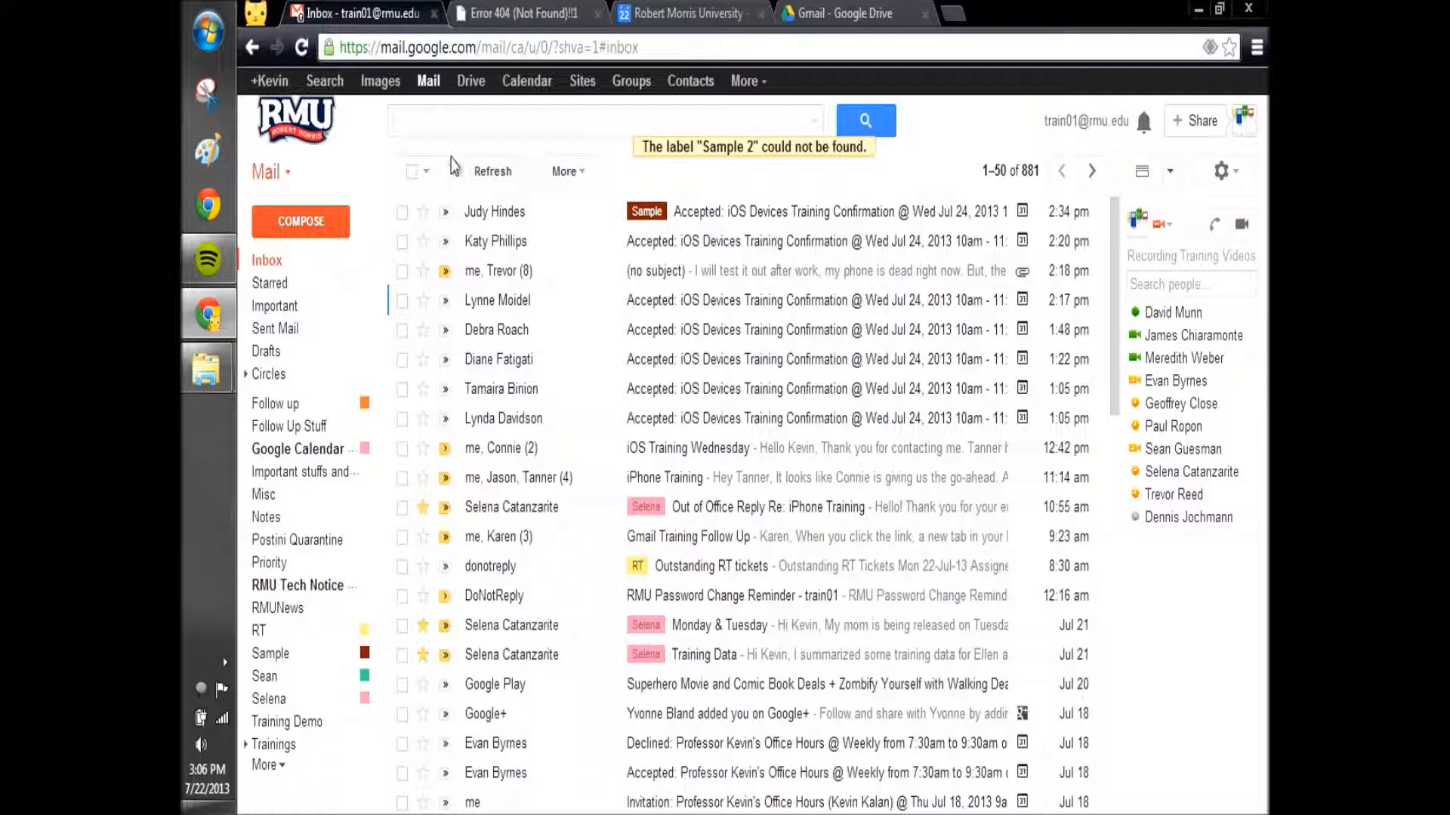
{"action": "left_click", "coordinate": [448, 130]}
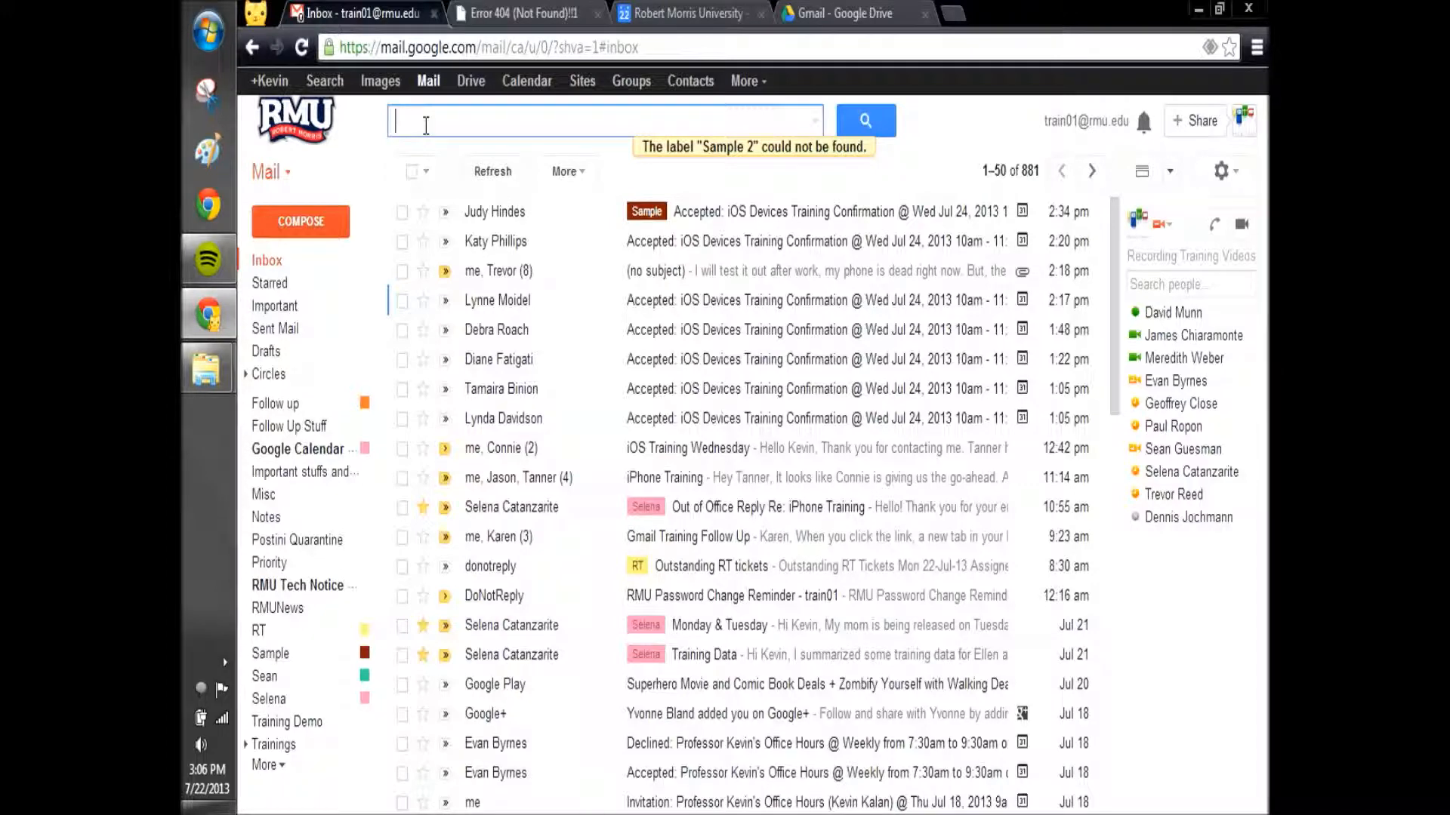
{"action": "type", "text": "sel"}
{"action": "key", "text": "BackSpace"}
{"action": "key", "text": "BackSpace"}
{"action": "key", "text": "BackSpace"}
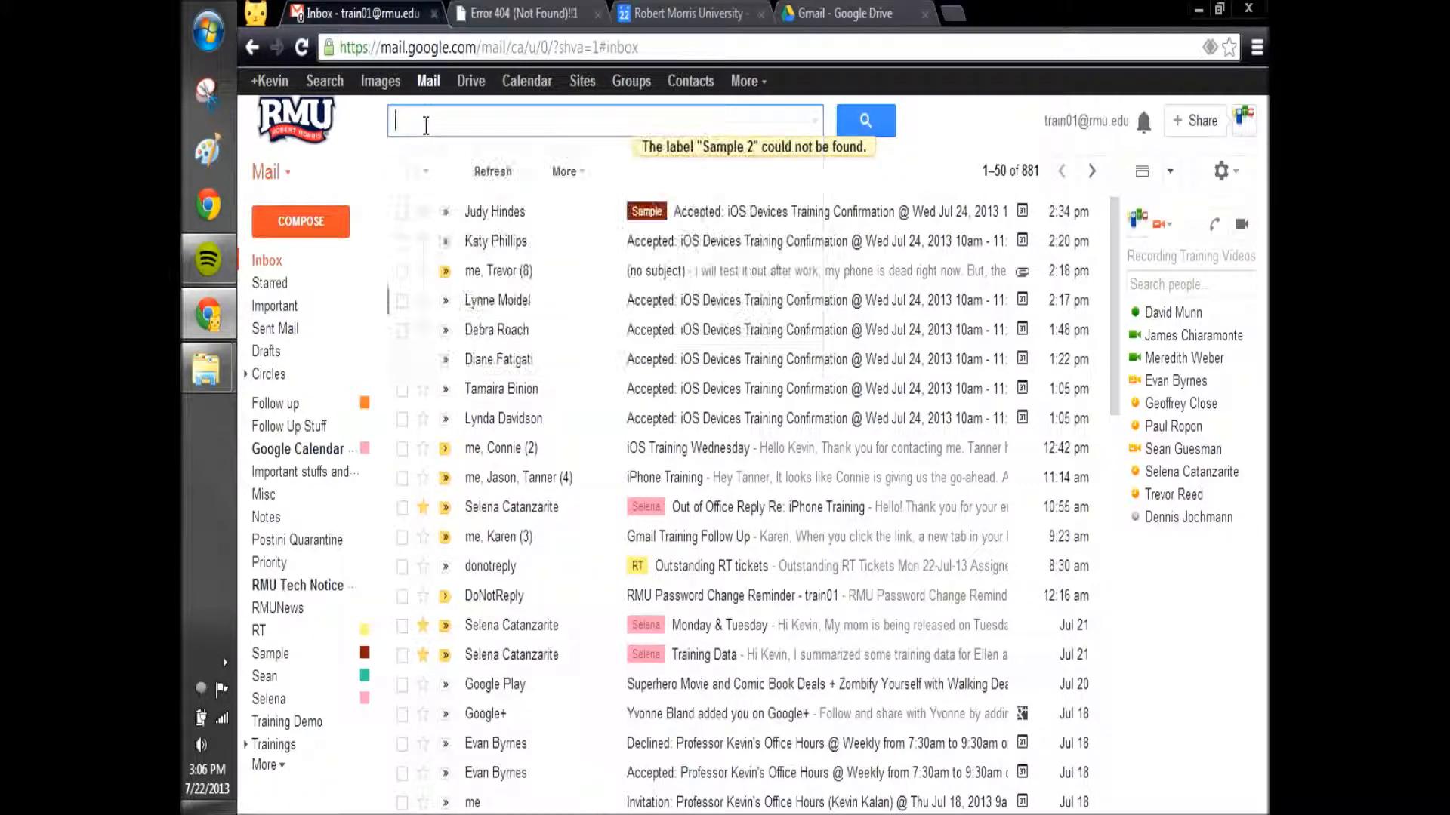
{"action": "type", "text": "a"}
{"action": "key", "text": "BackSpace"}
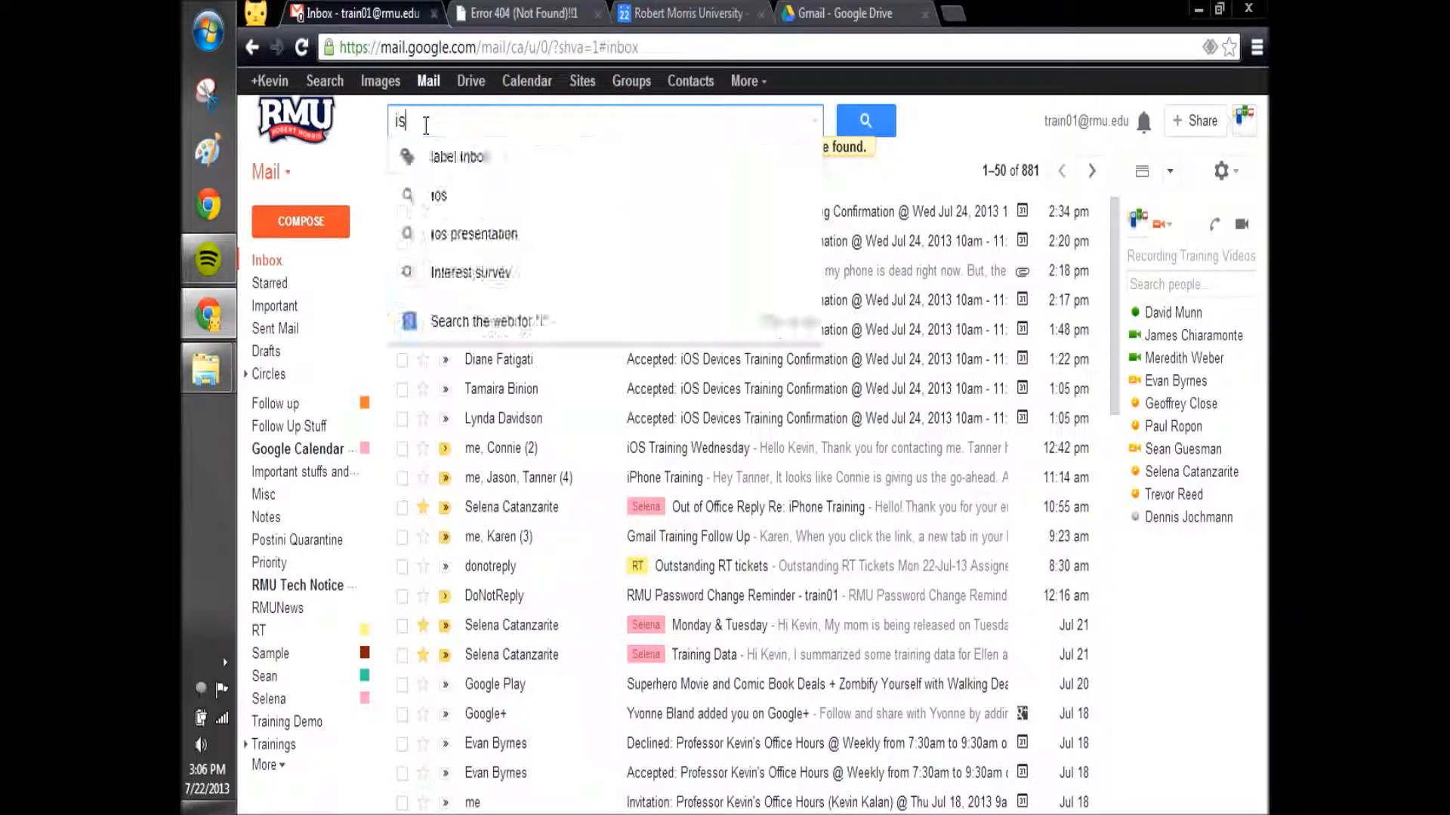
{"action": "type", "text": "ios"}
{"action": "key", "text": "BackSpace"}
{"action": "key", "text": "BackSpace"}
{"action": "key", "text": "BackSpace"}
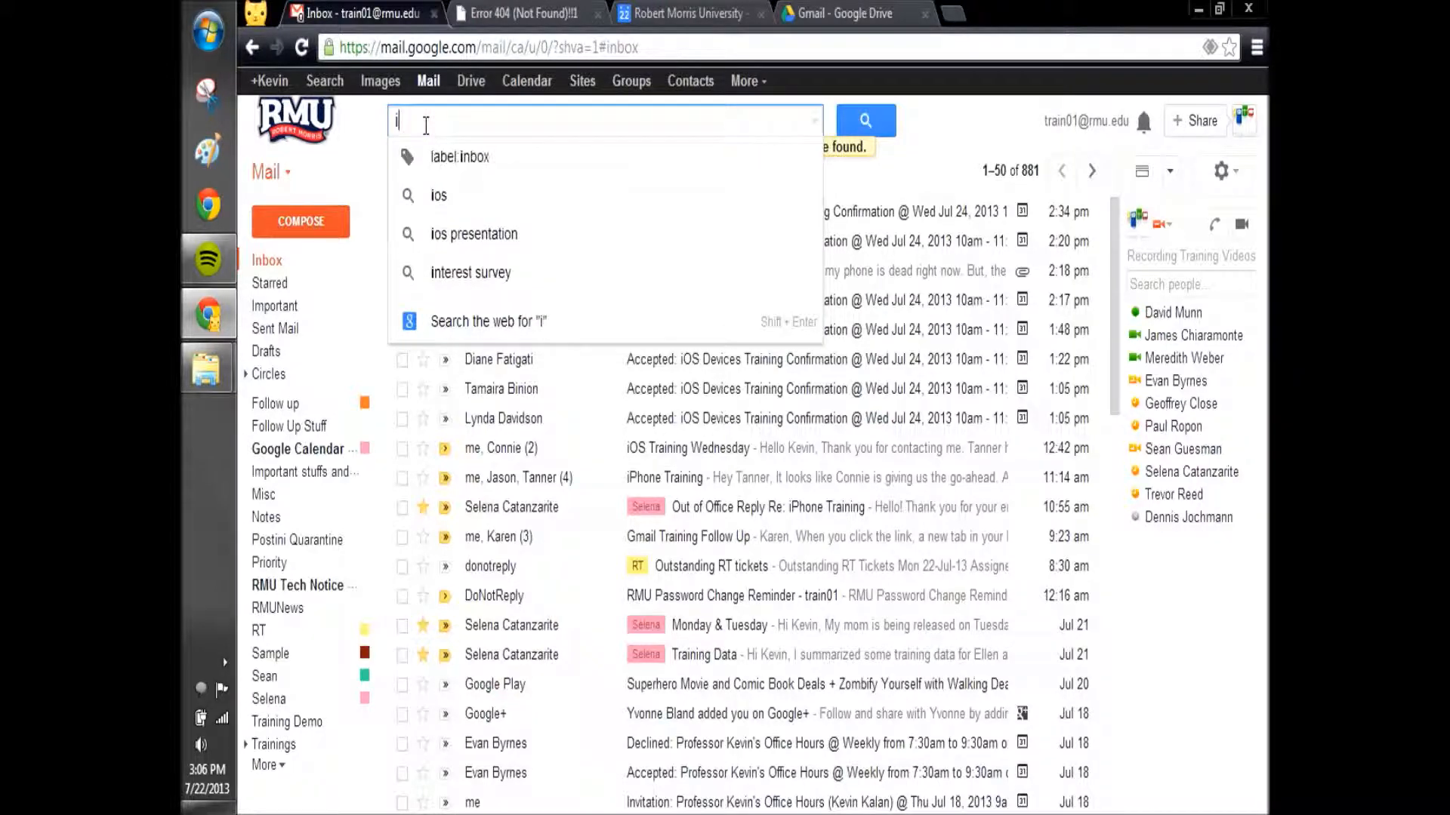
Open the advanced search options and review the folders and labels that can be searched, keeping All Mail as the search scope
{"action": "left_click", "coordinate": [816, 123]}
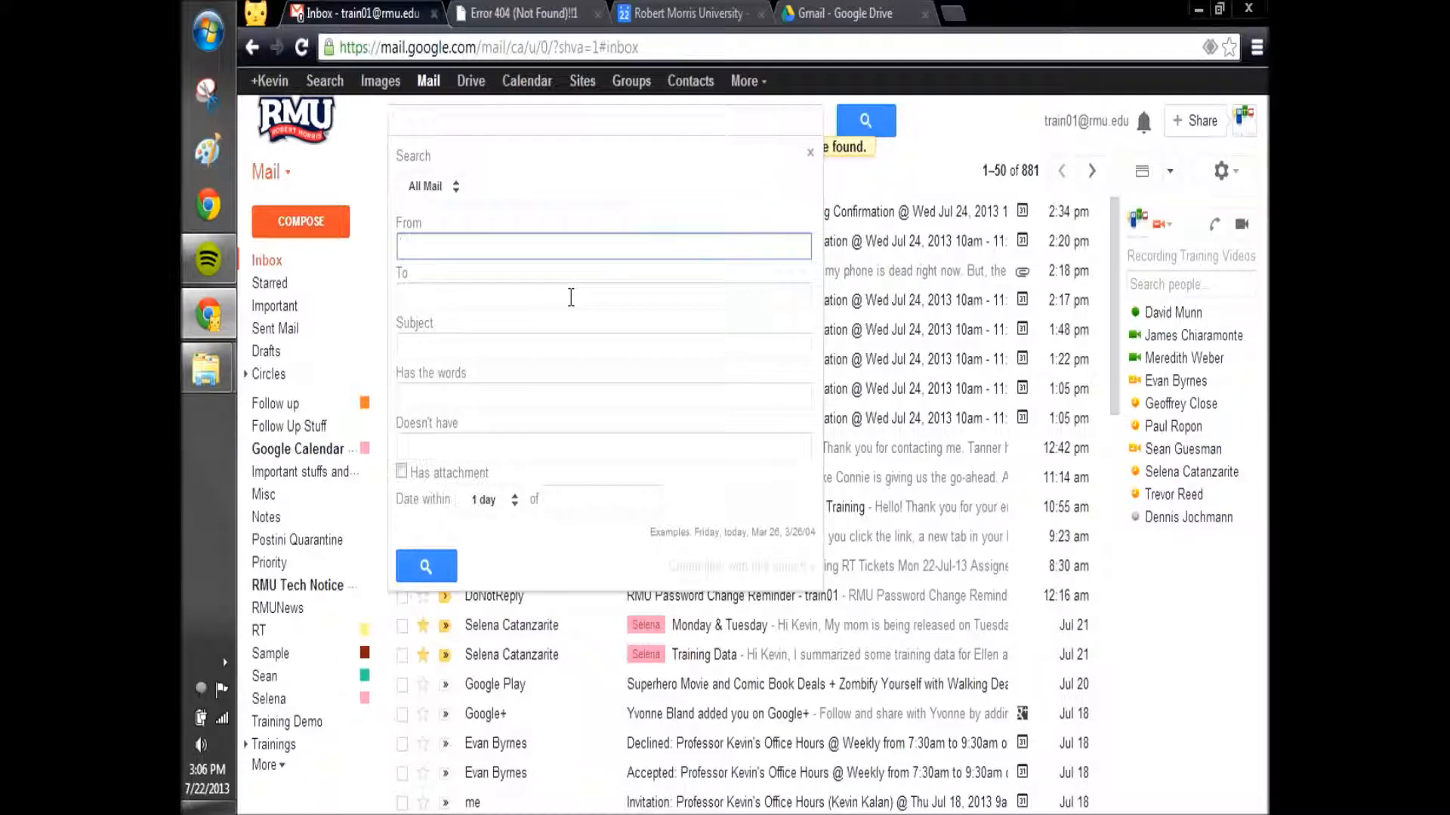
{"action": "left_click", "coordinate": [429, 188]}
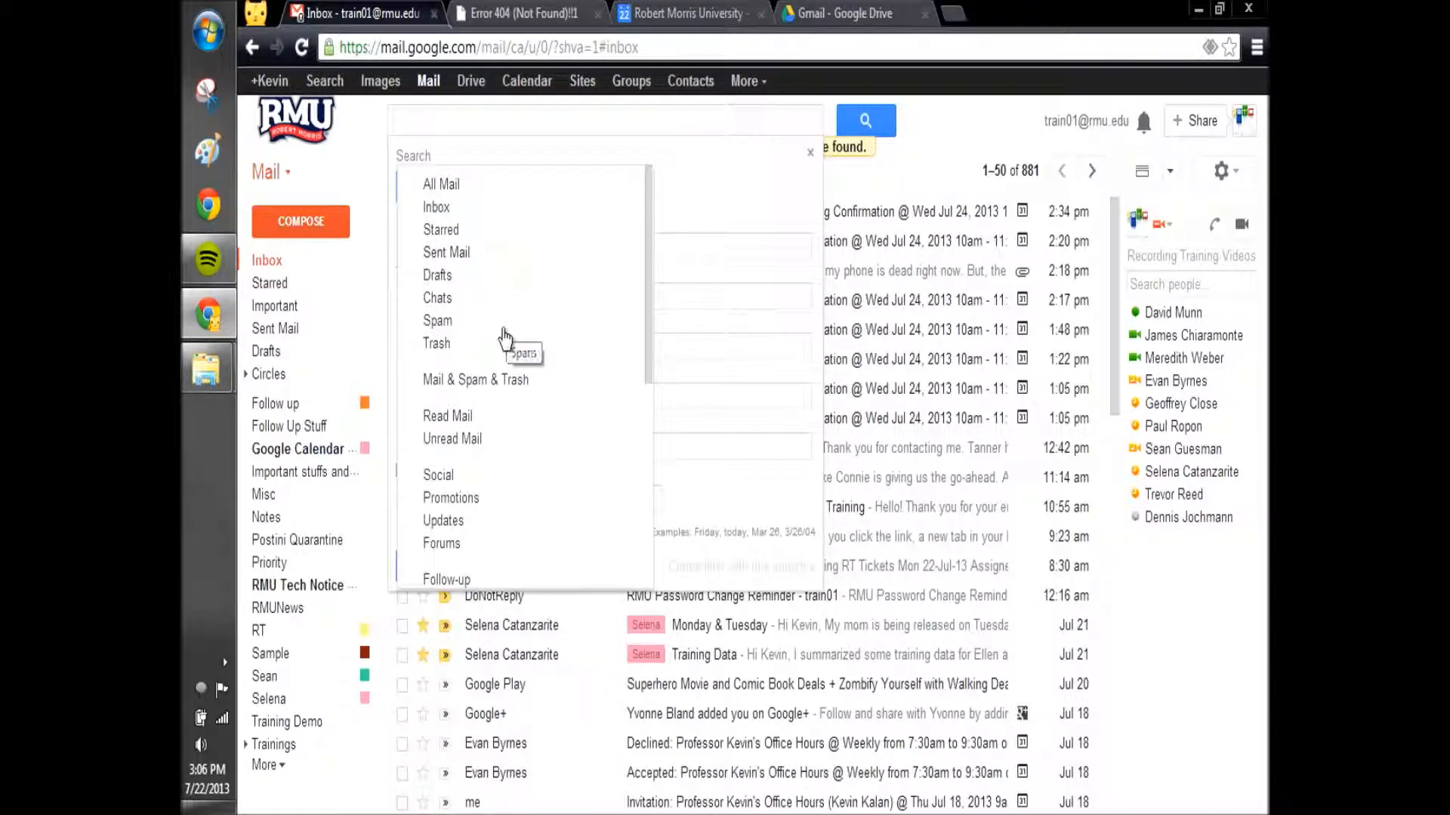
{"action": "scroll", "coordinate": [486, 287], "scroll_direction": "down", "scroll_amount": 3}
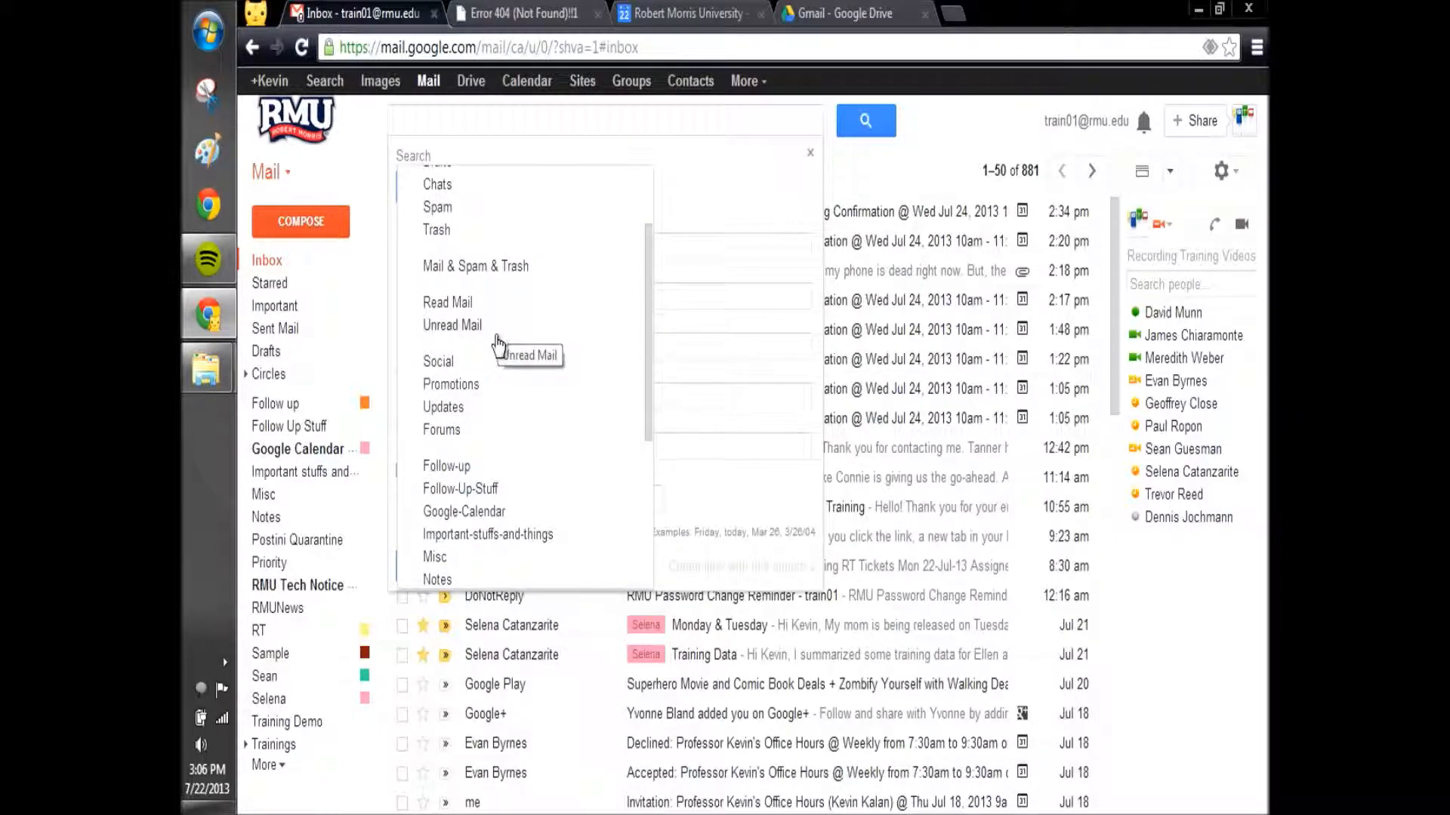
{"action": "scroll", "coordinate": [498, 324], "scroll_direction": "down", "scroll_amount": 3}
{"action": "scroll", "coordinate": [463, 484], "scroll_direction": "down", "scroll_amount": 1}
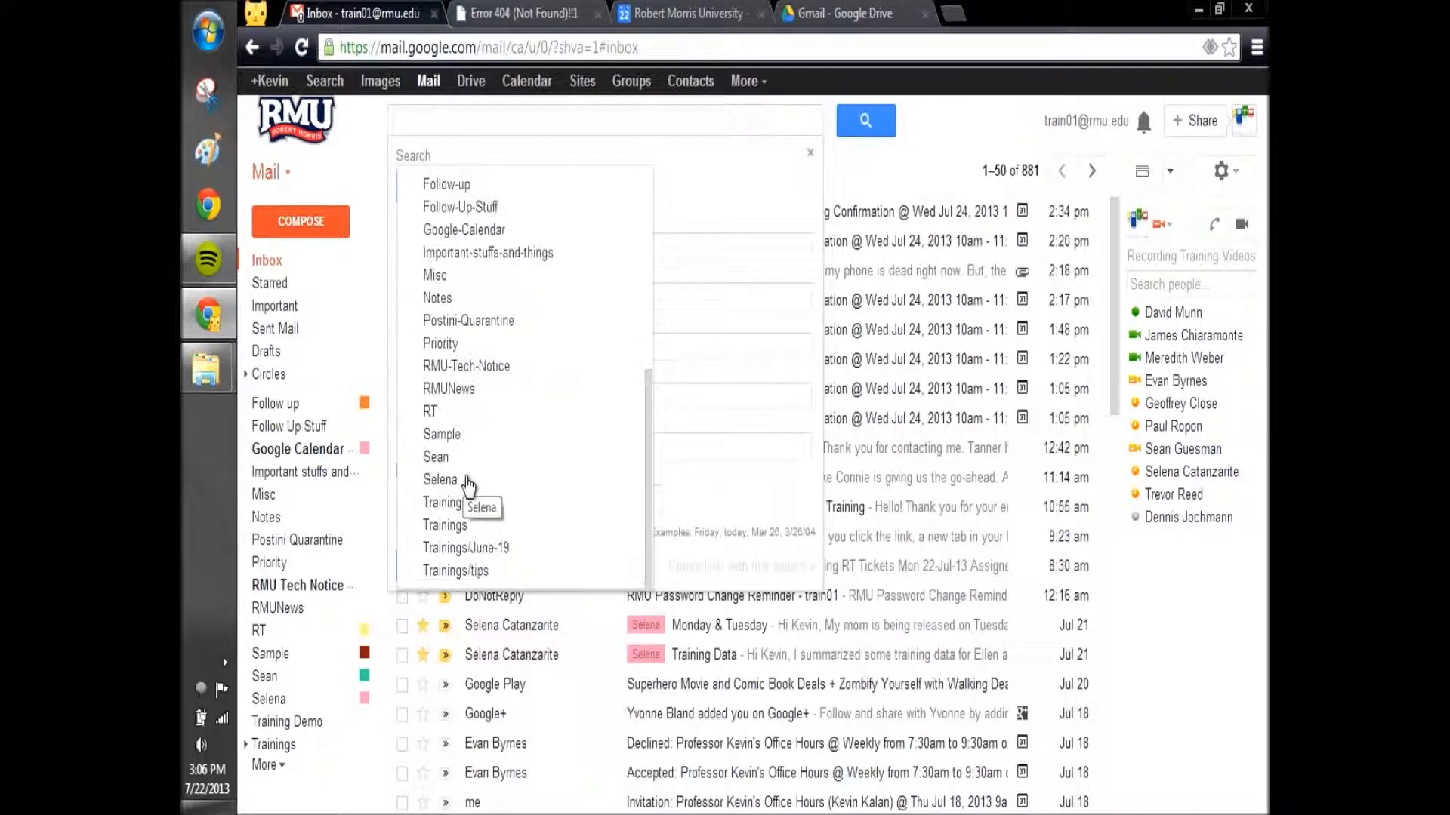
{"action": "scroll", "coordinate": [535, 330], "scroll_direction": "up", "scroll_amount": 5}
{"action": "left_click", "coordinate": [426, 185]}
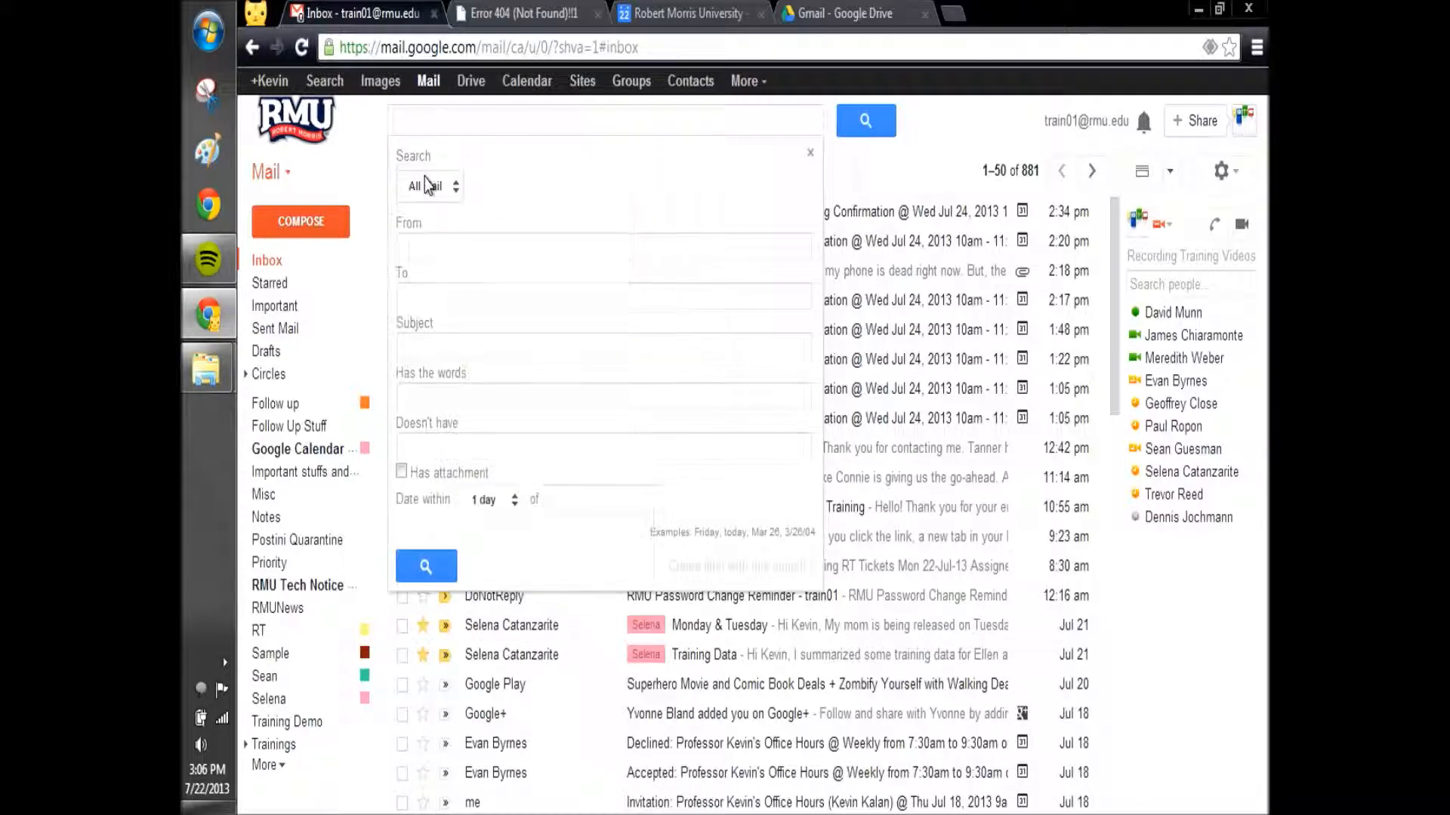
Fill in the search's sender with the colleague's suggested e-mail address and its recipient with the mailbox owner's address
{"action": "left_click", "coordinate": [439, 247]}
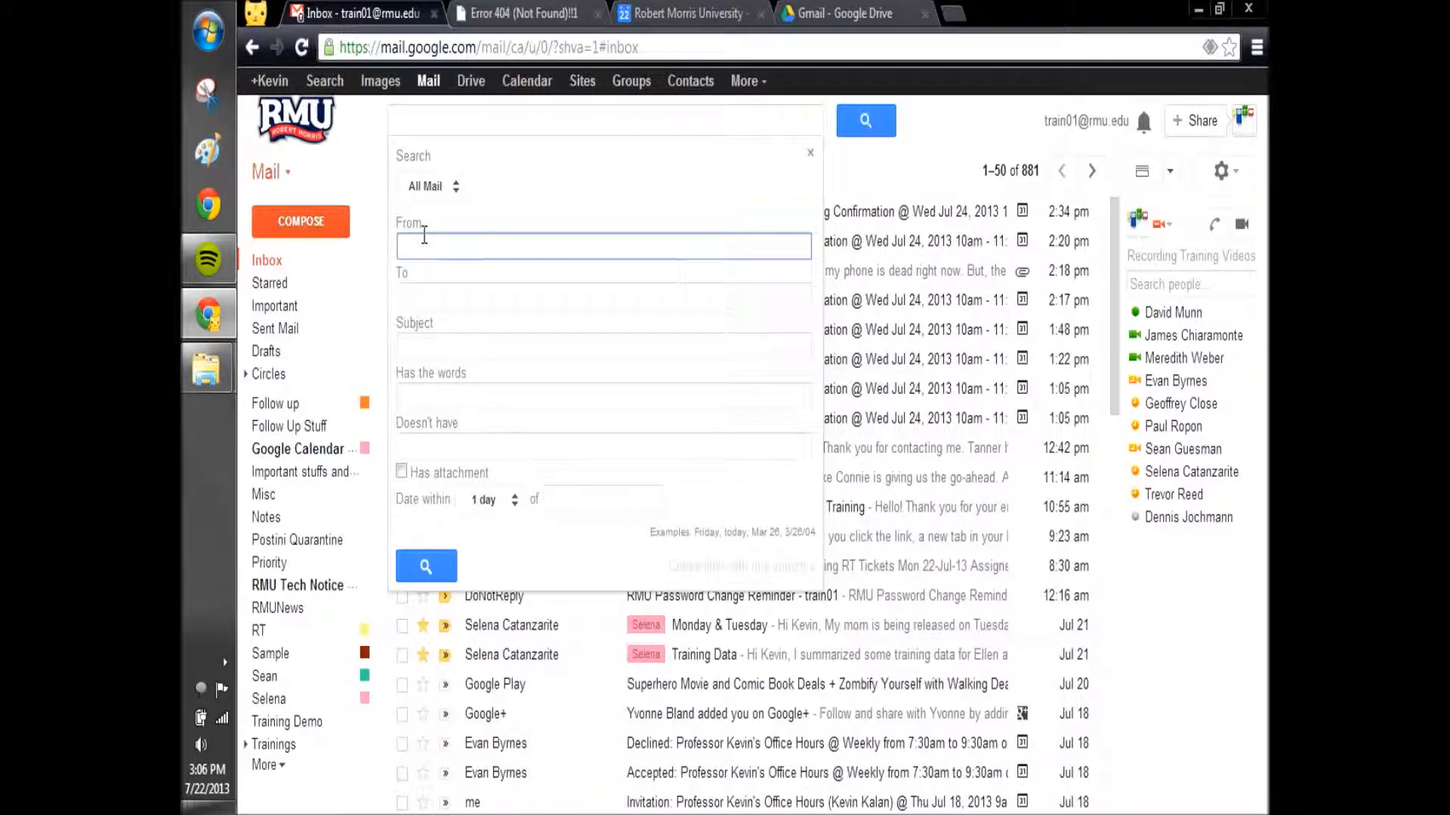
{"action": "type", "text": "selen"}
{"action": "left_click", "coordinate": [457, 292]}
{"action": "left_click", "coordinate": [457, 295]}
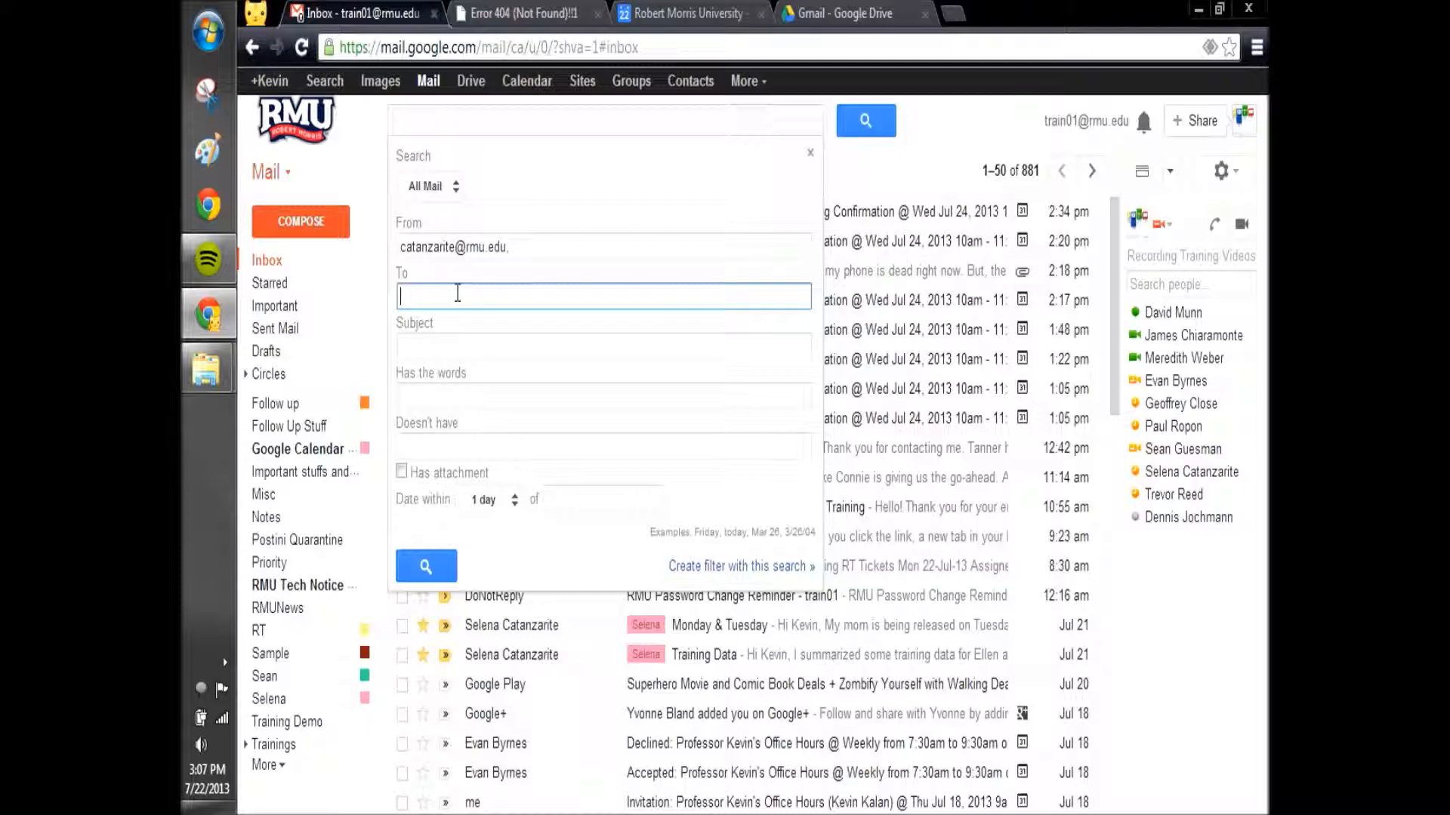
{"action": "type", "text": "s"}
{"action": "key", "text": "BackSpace"}
{"action": "type", "text": "kevin"}
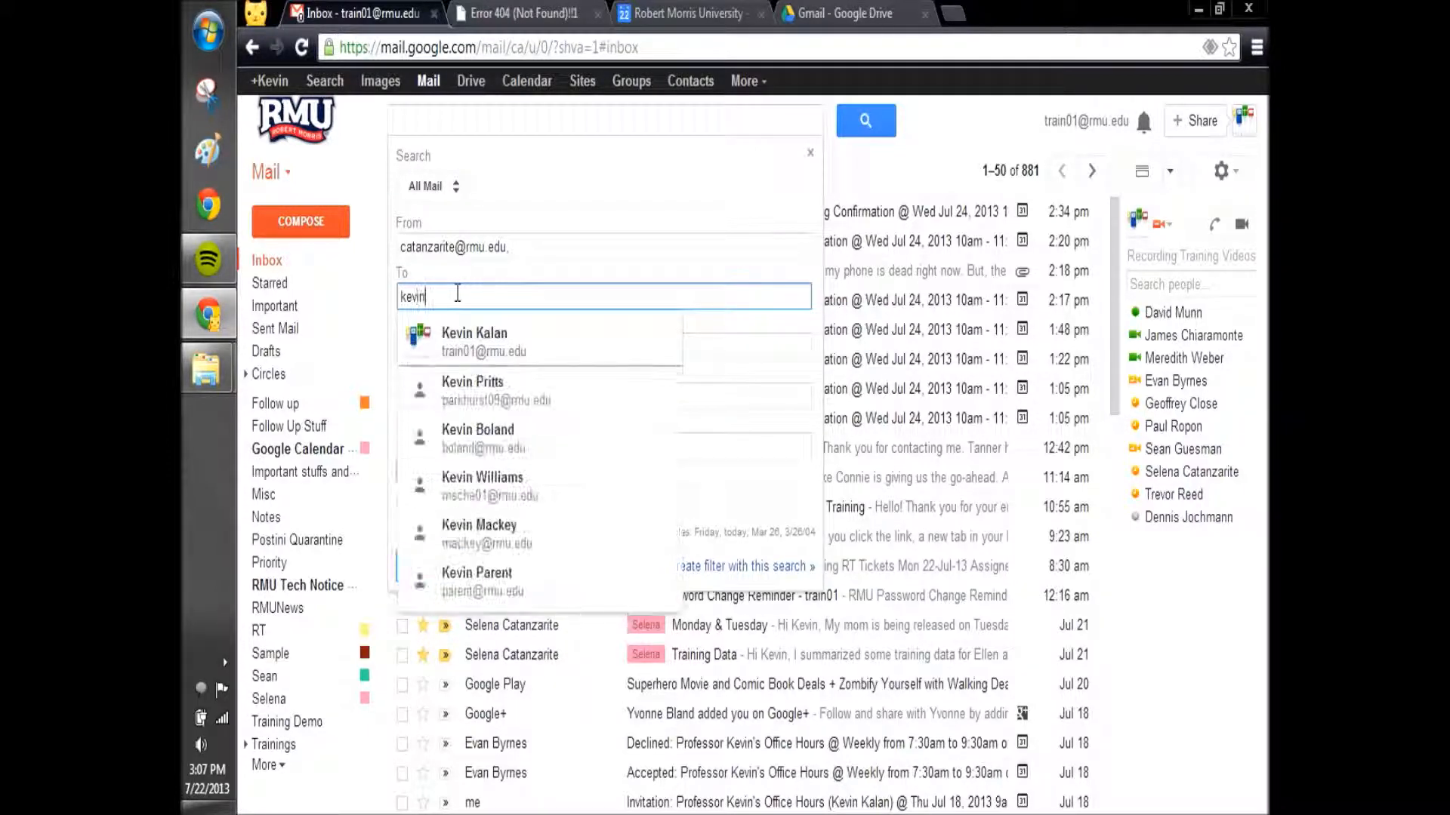
{"action": "left_click", "coordinate": [465, 334]}
Set the search's subject criterion to "training" and go through the included words, excluded words and attachment criteria
{"action": "left_click", "coordinate": [444, 348]}
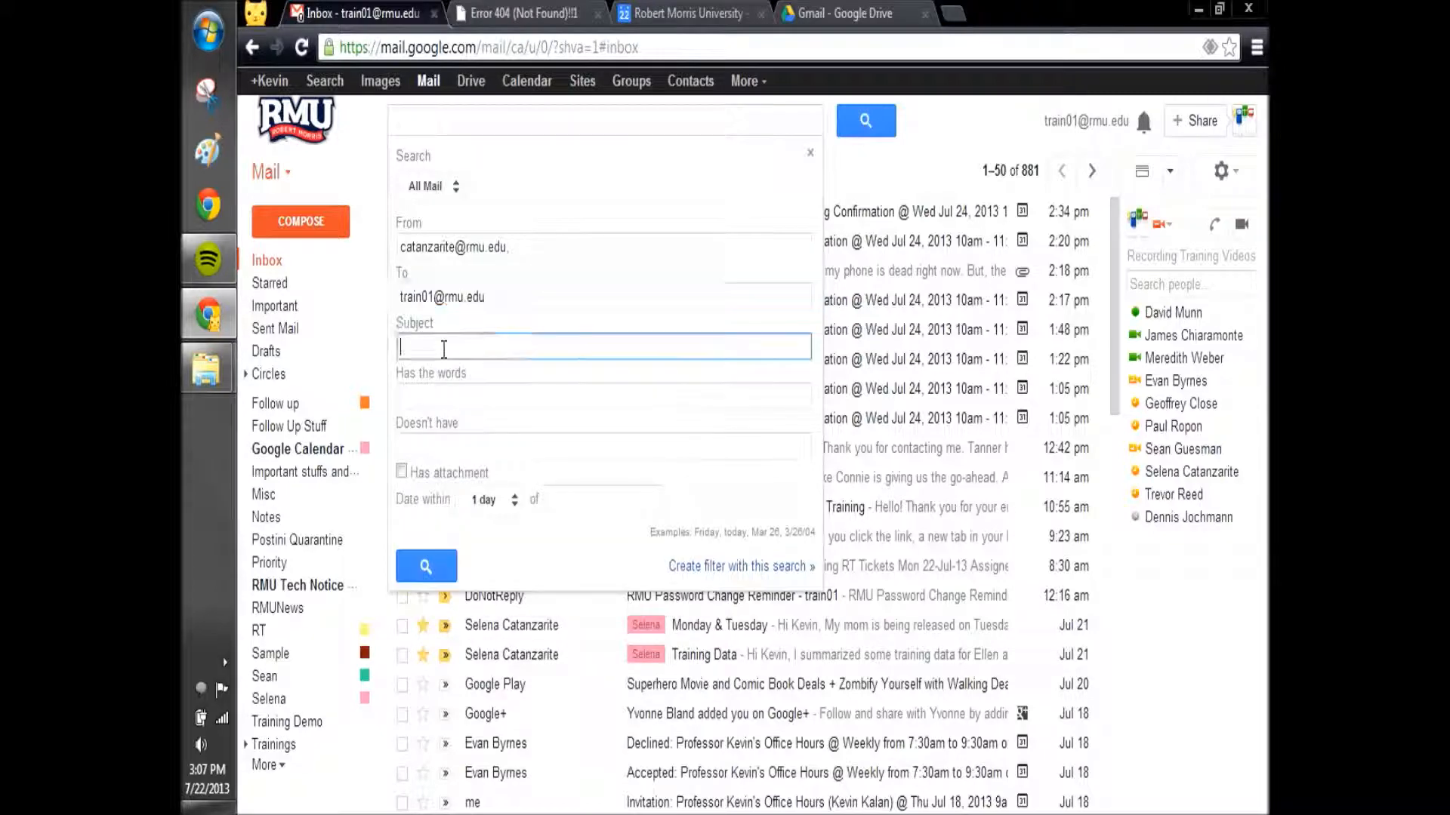
{"action": "type", "text": "training"}
{"action": "left_click", "coordinate": [428, 400]}
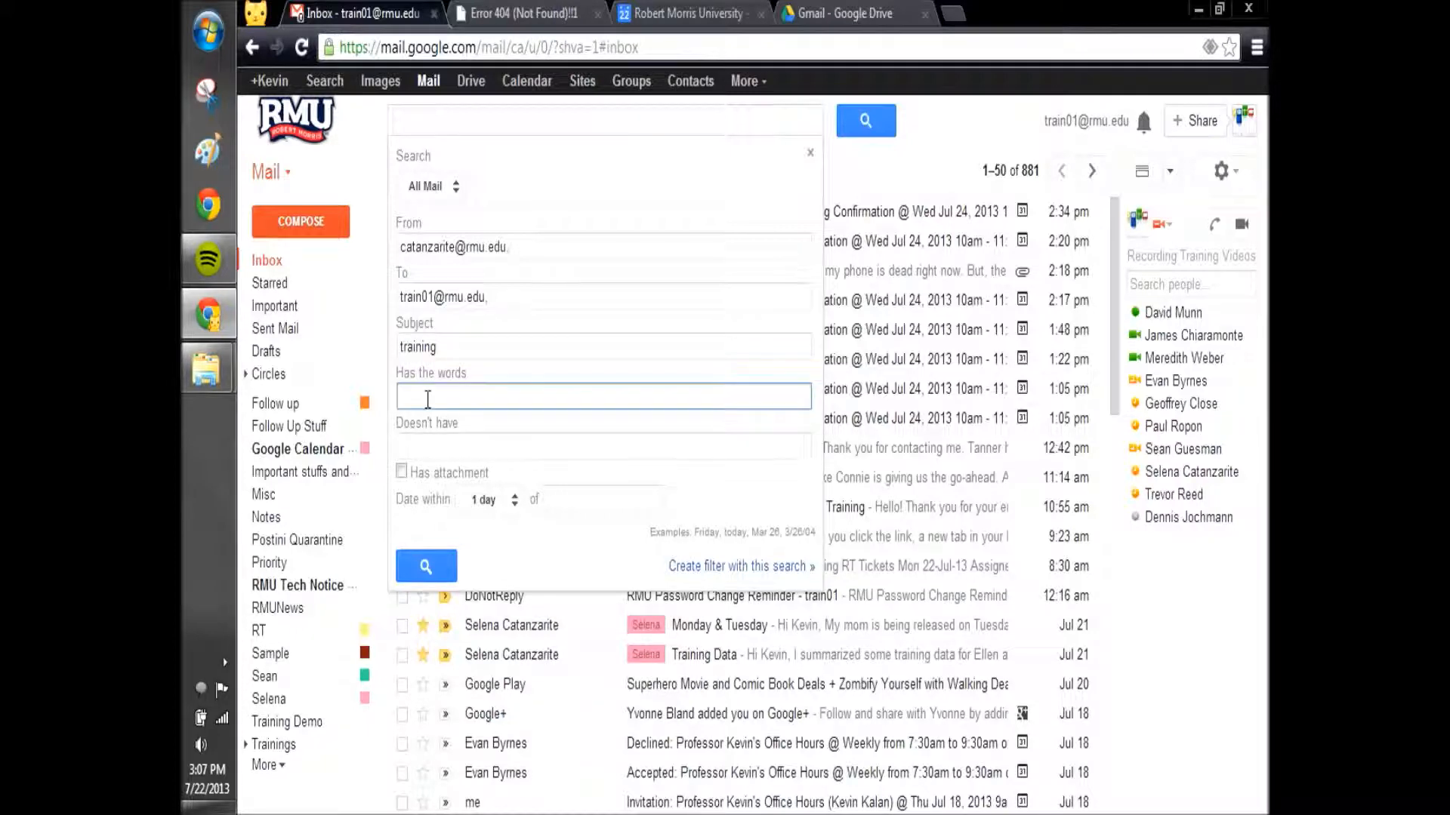
{"action": "left_click", "coordinate": [427, 444]}
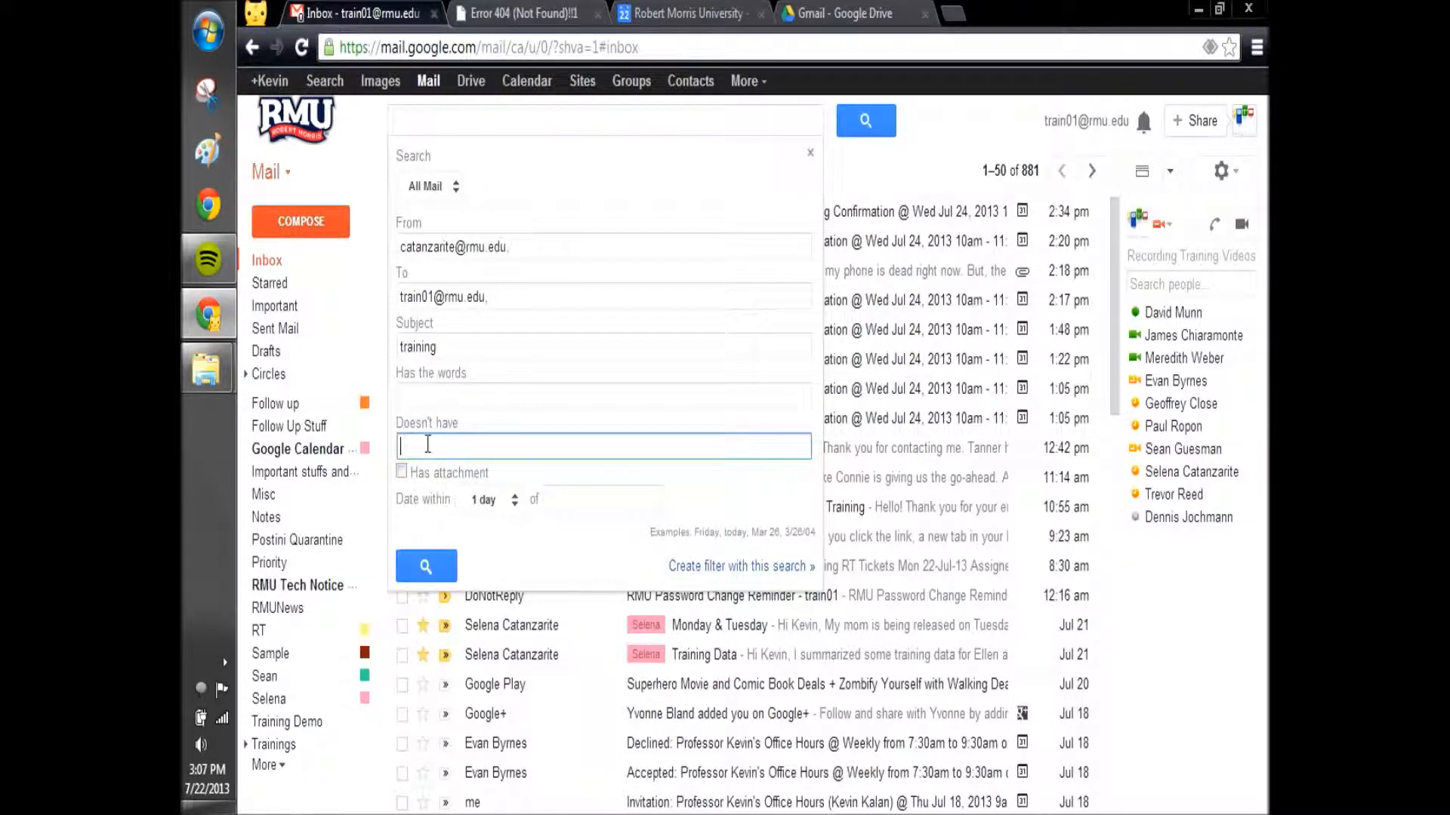
{"action": "left_click", "coordinate": [401, 473]}
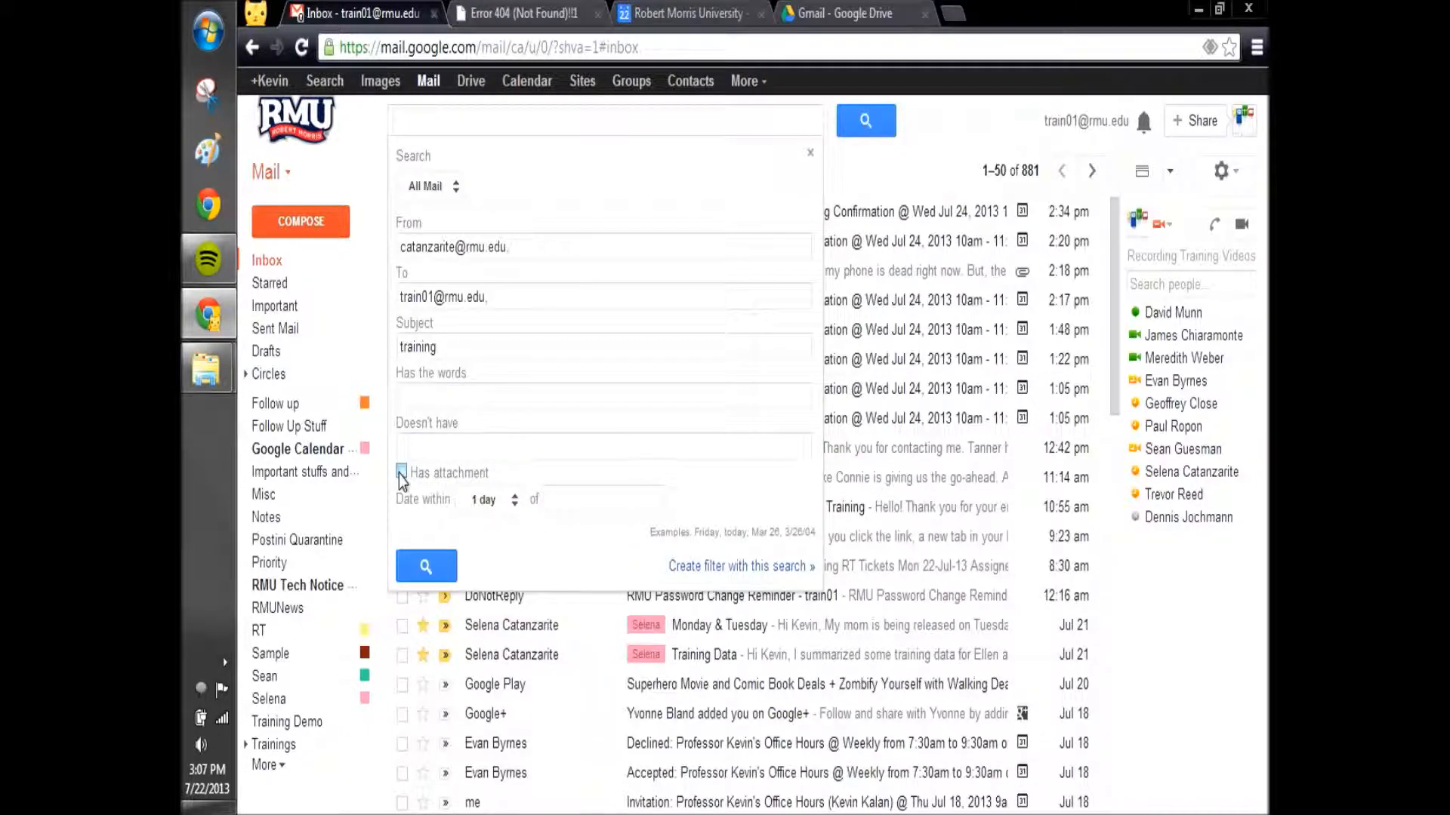
Limit the search to messages dated within 1 year of today, run it and look through the results
{"action": "left_click", "coordinate": [487, 500]}
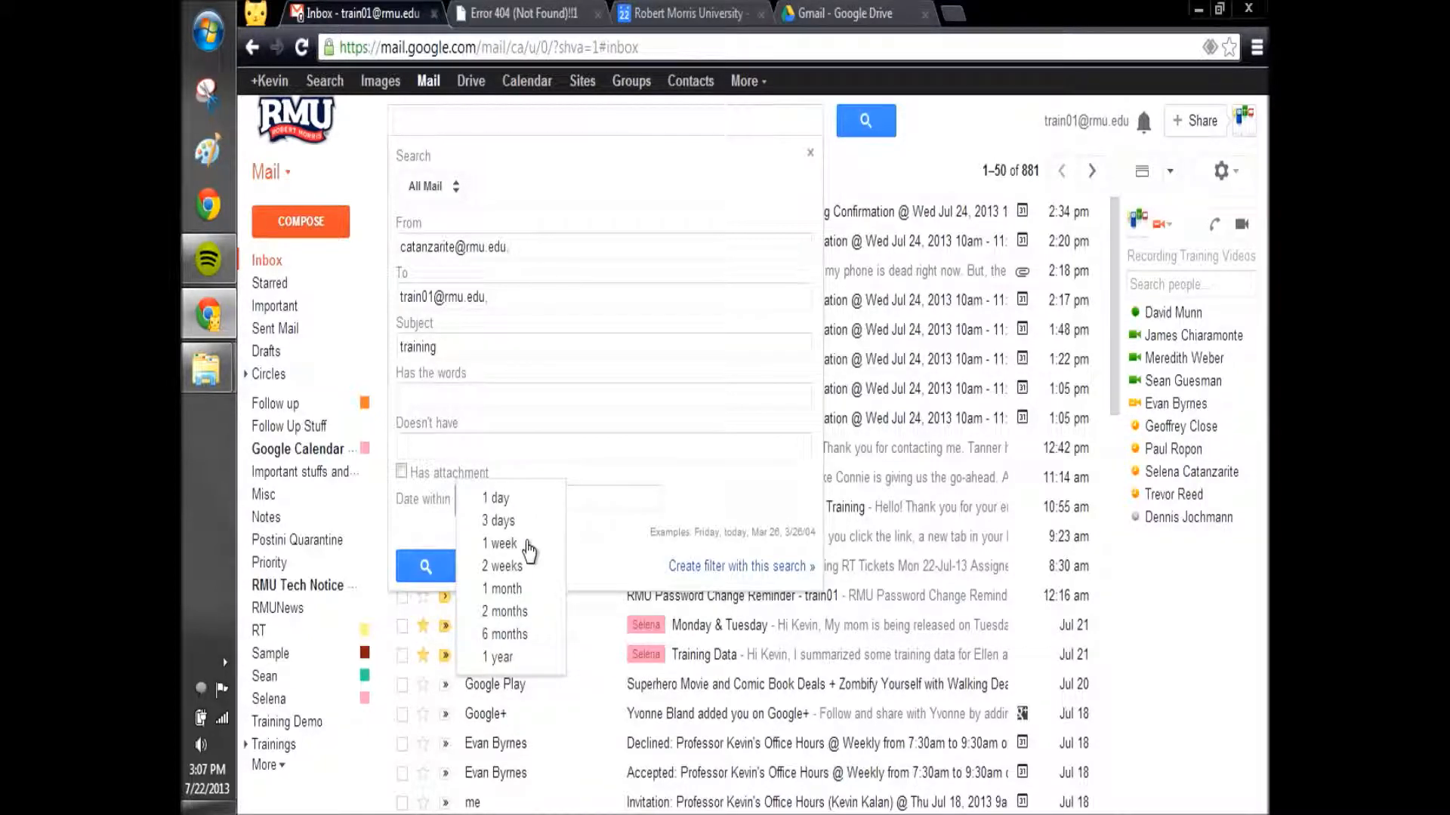
{"action": "left_click", "coordinate": [504, 658]}
{"action": "left_click", "coordinate": [594, 500]}
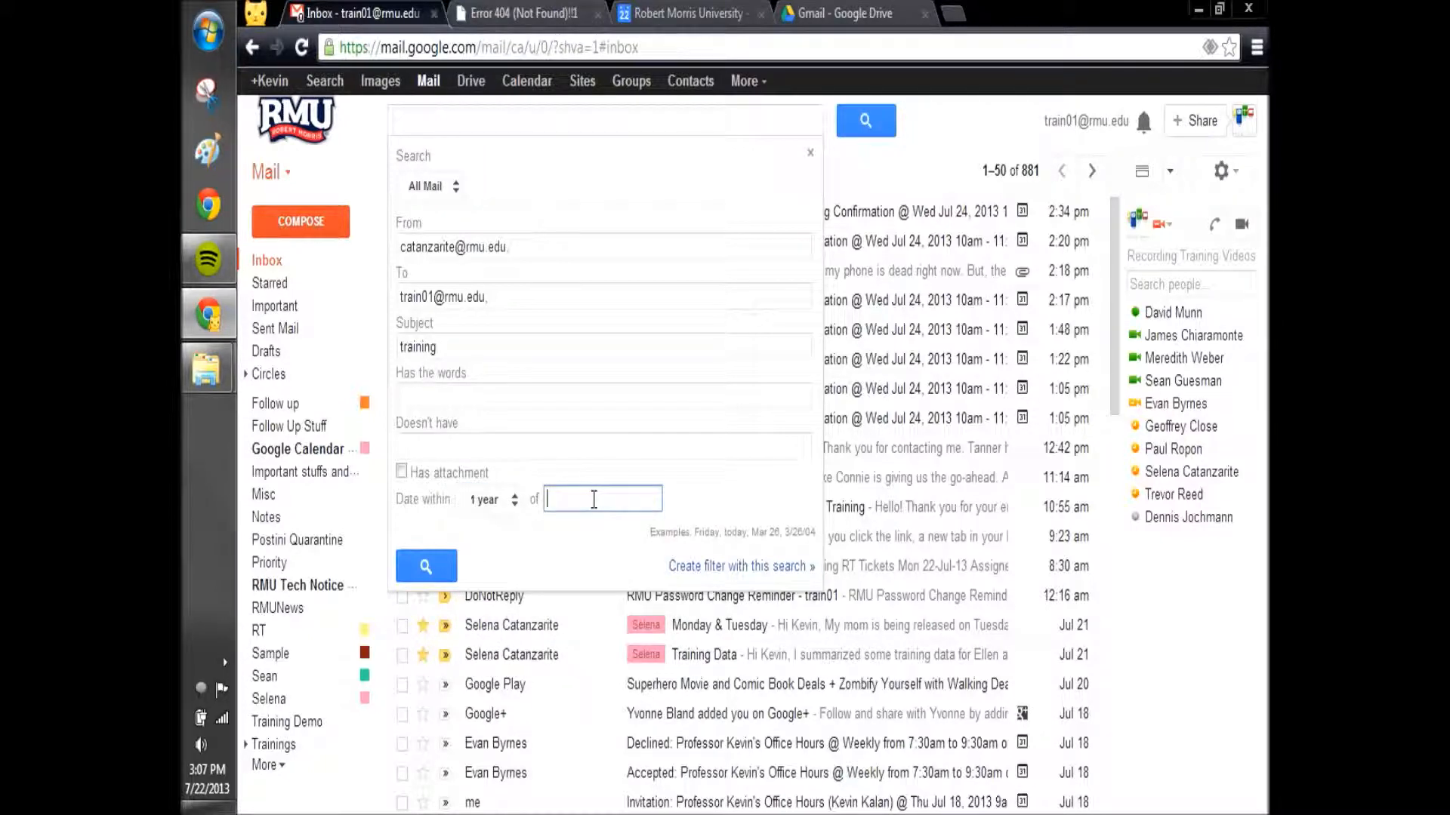
{"action": "type", "text": "today"}
{"action": "left_click", "coordinate": [432, 567]}
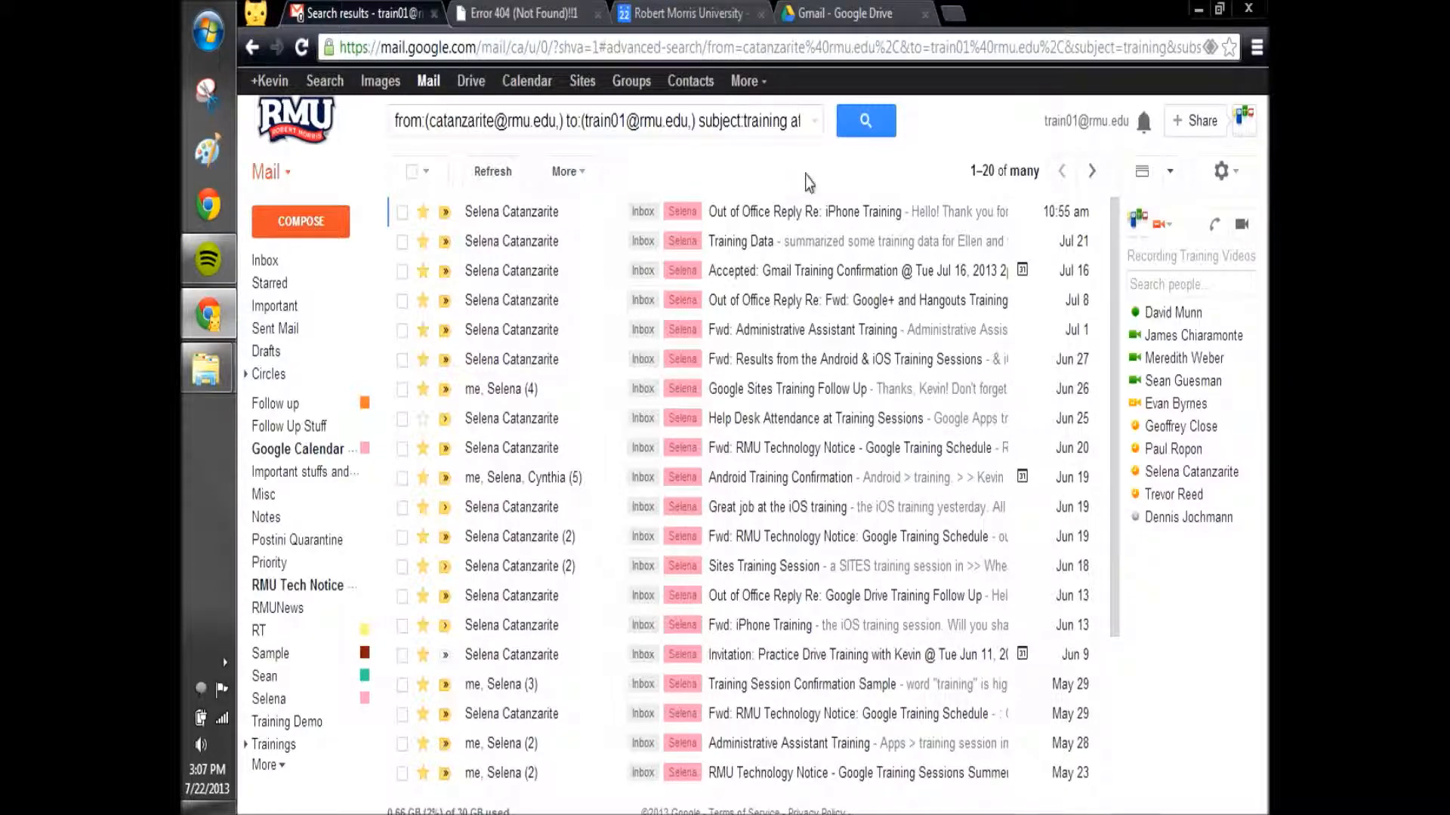
{"action": "scroll", "coordinate": [731, 344], "scroll_direction": "down", "scroll_amount": 3}
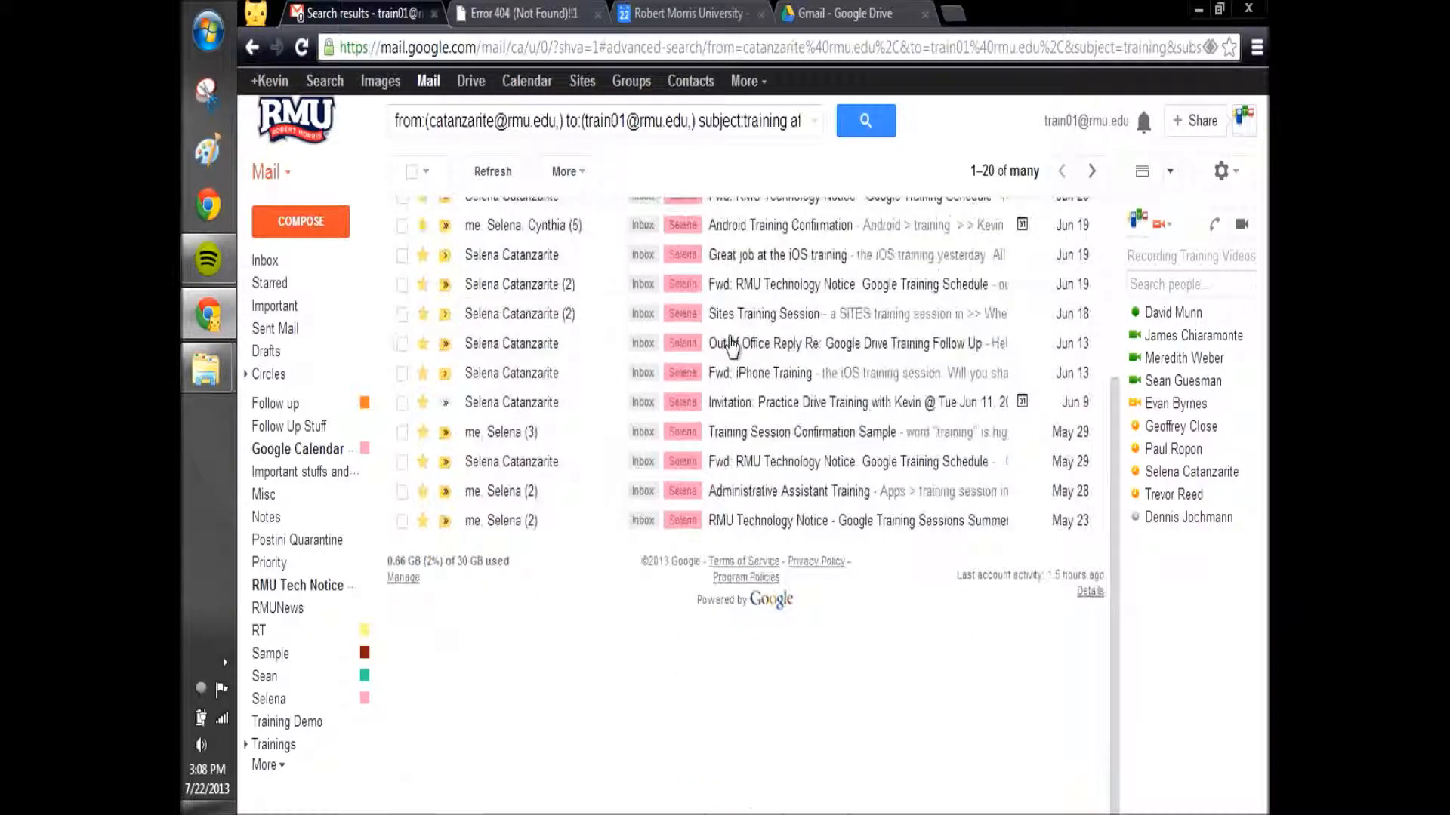
{"action": "scroll", "coordinate": [731, 346], "scroll_direction": "up", "scroll_amount": 3}
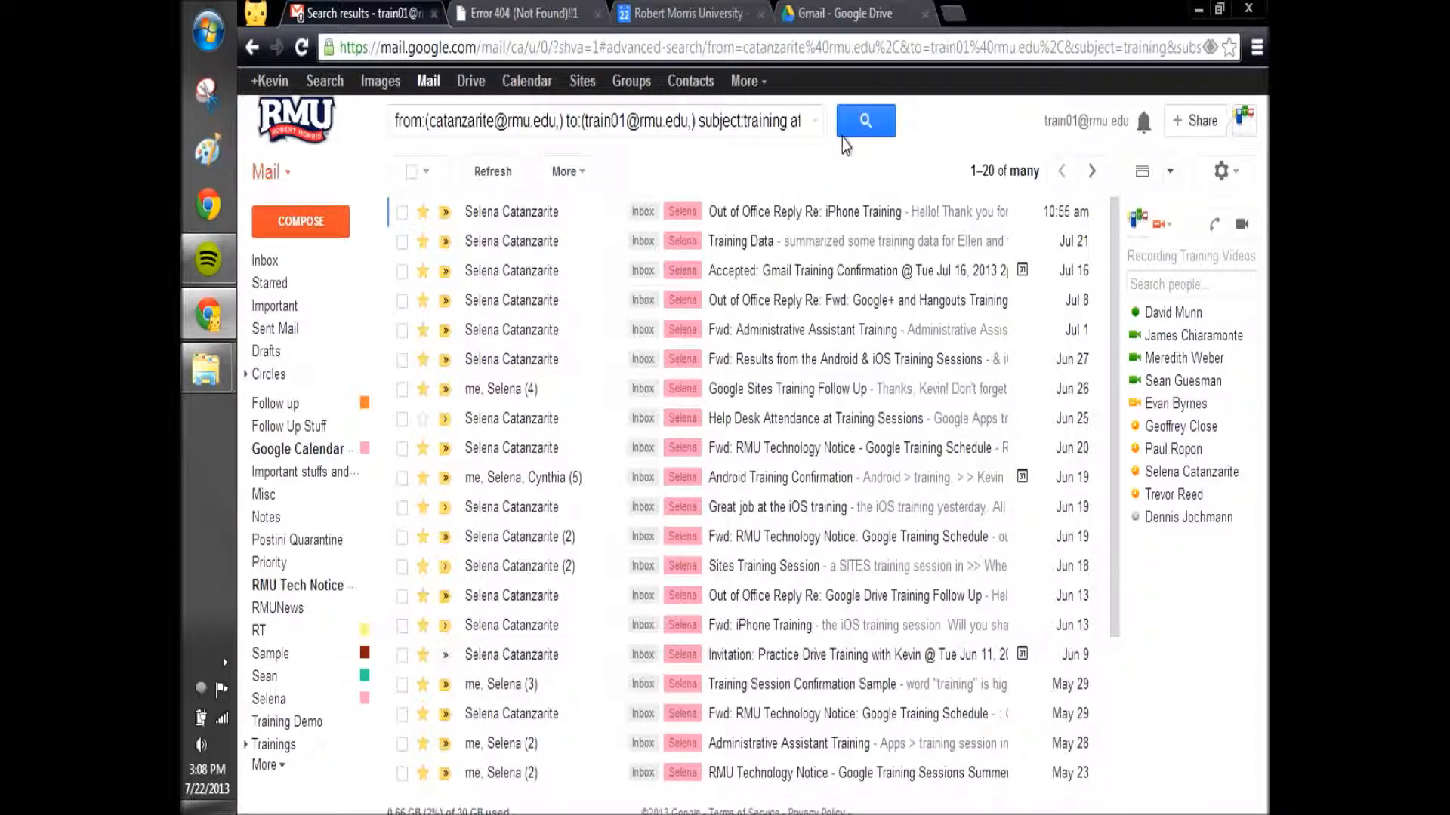
Clear the previous query and define new search criteria with the same colleague's e-mail as sender and "training" as subject
{"action": "double_click", "coordinate": [776, 122]}
{"action": "left_click", "coordinate": [777, 122]}
{"action": "key", "text": "BackSpace"}
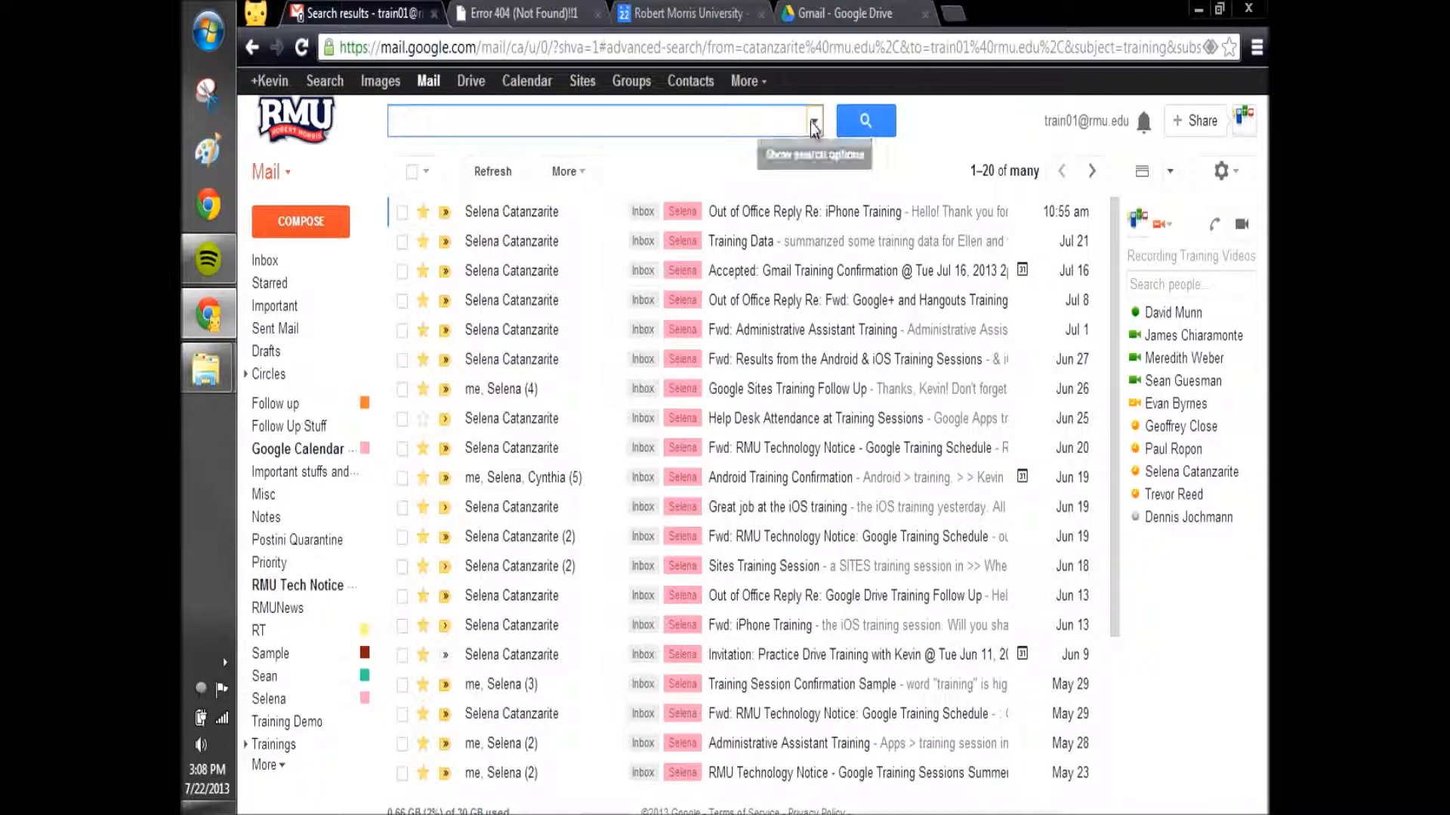
{"action": "left_click", "coordinate": [812, 125]}
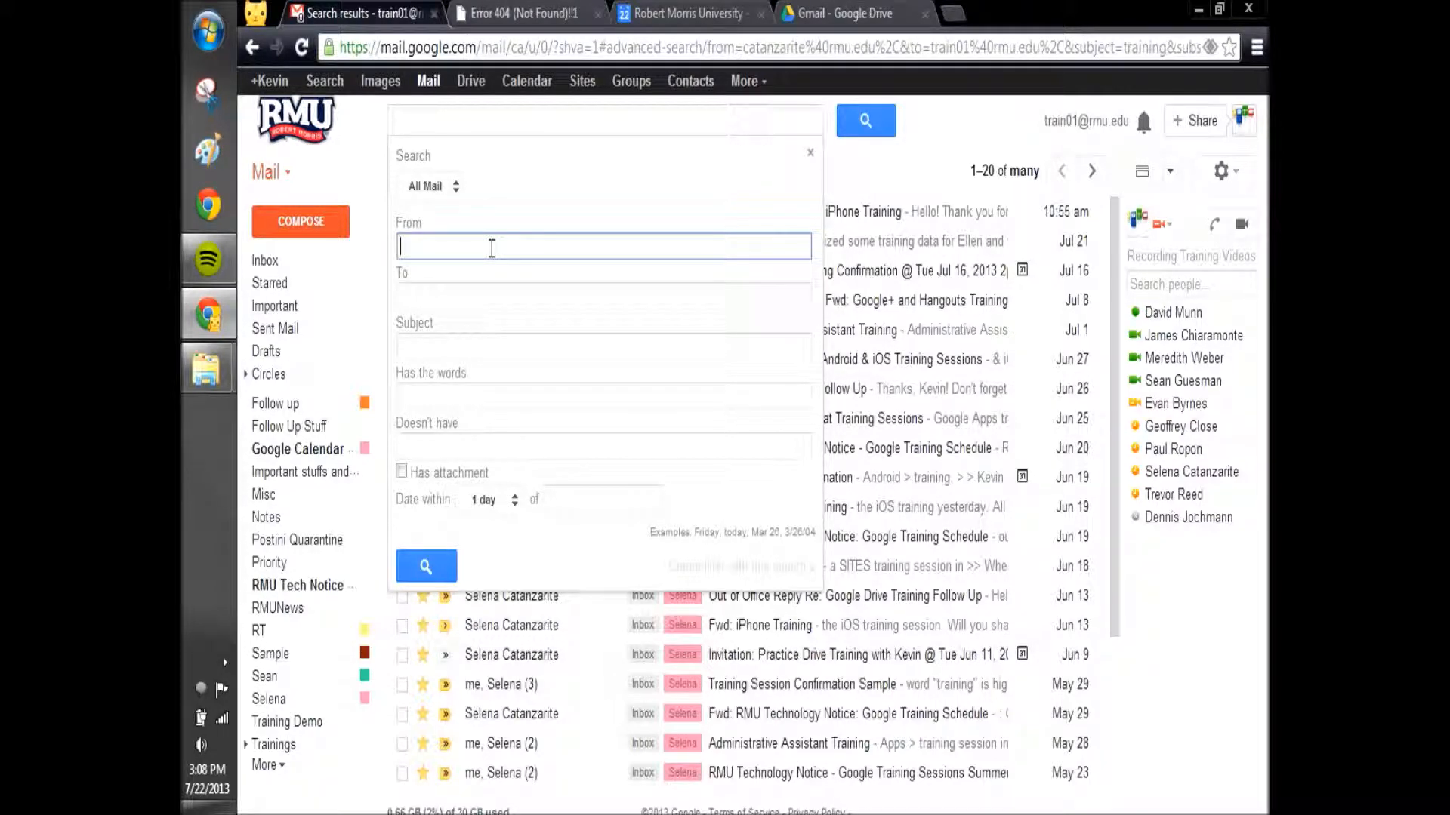
{"action": "type", "text": "sele"}
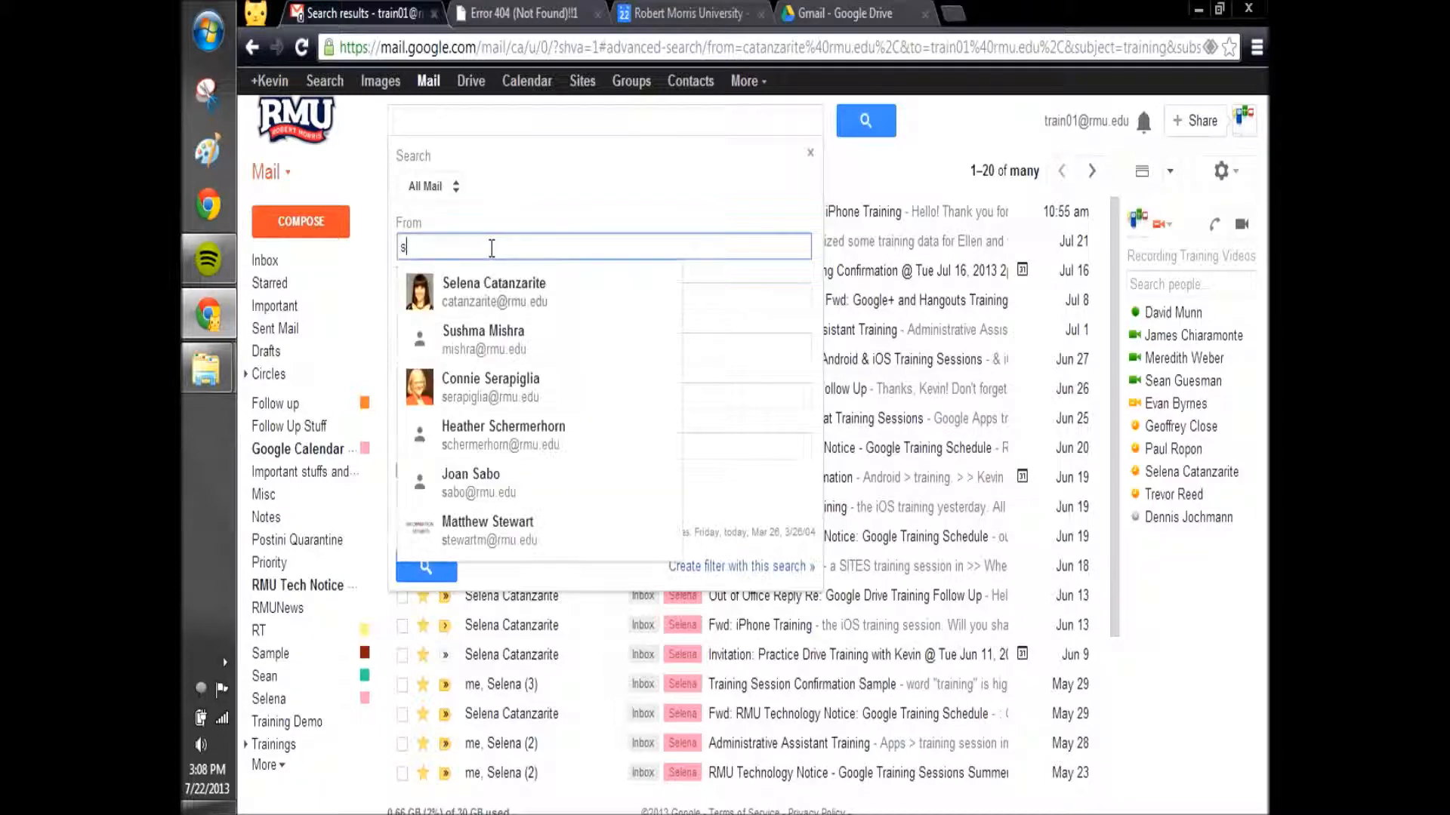
{"action": "left_click", "coordinate": [491, 288]}
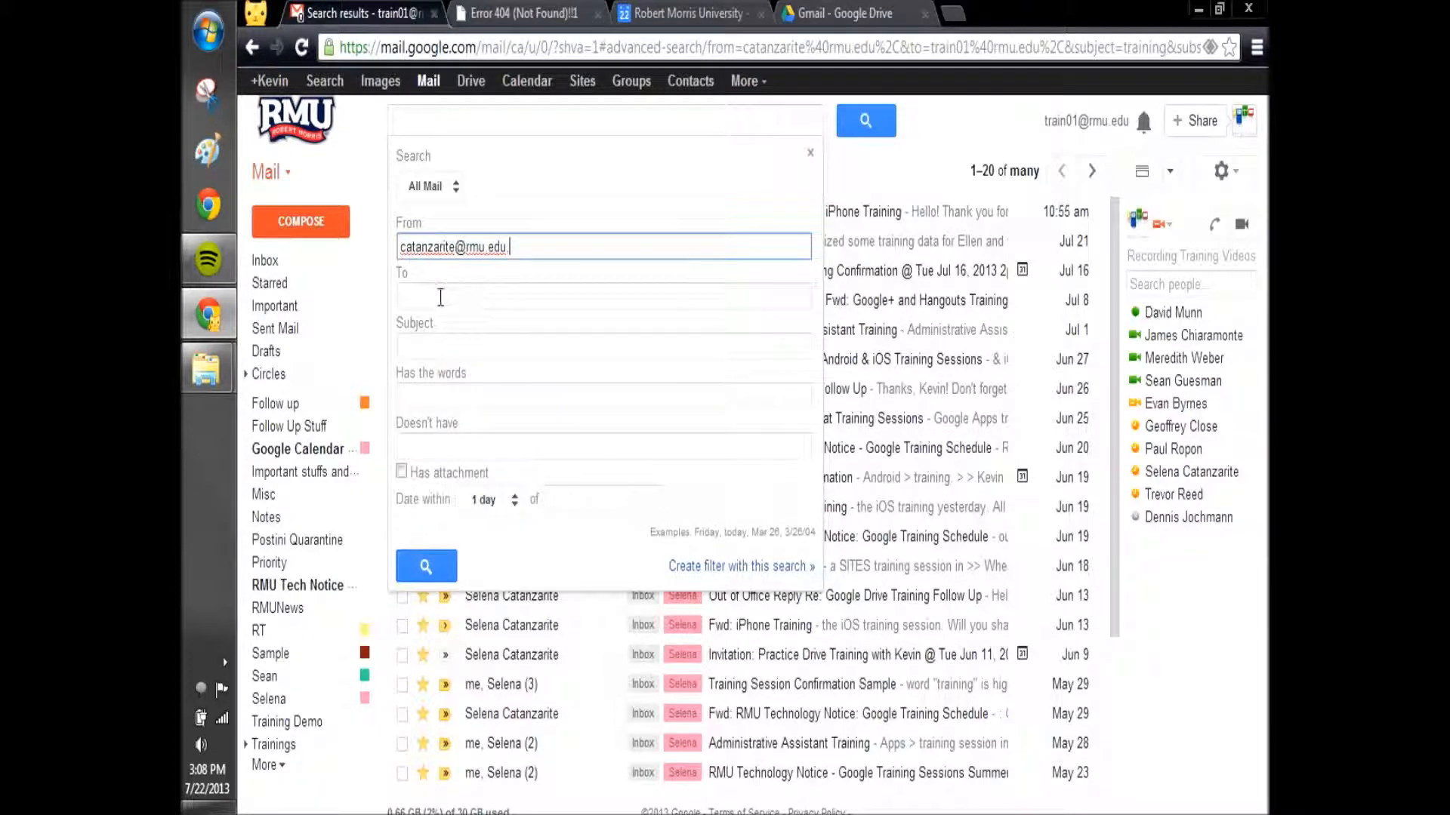
{"action": "left_click", "coordinate": [427, 343]}
{"action": "type", "text": "training"}
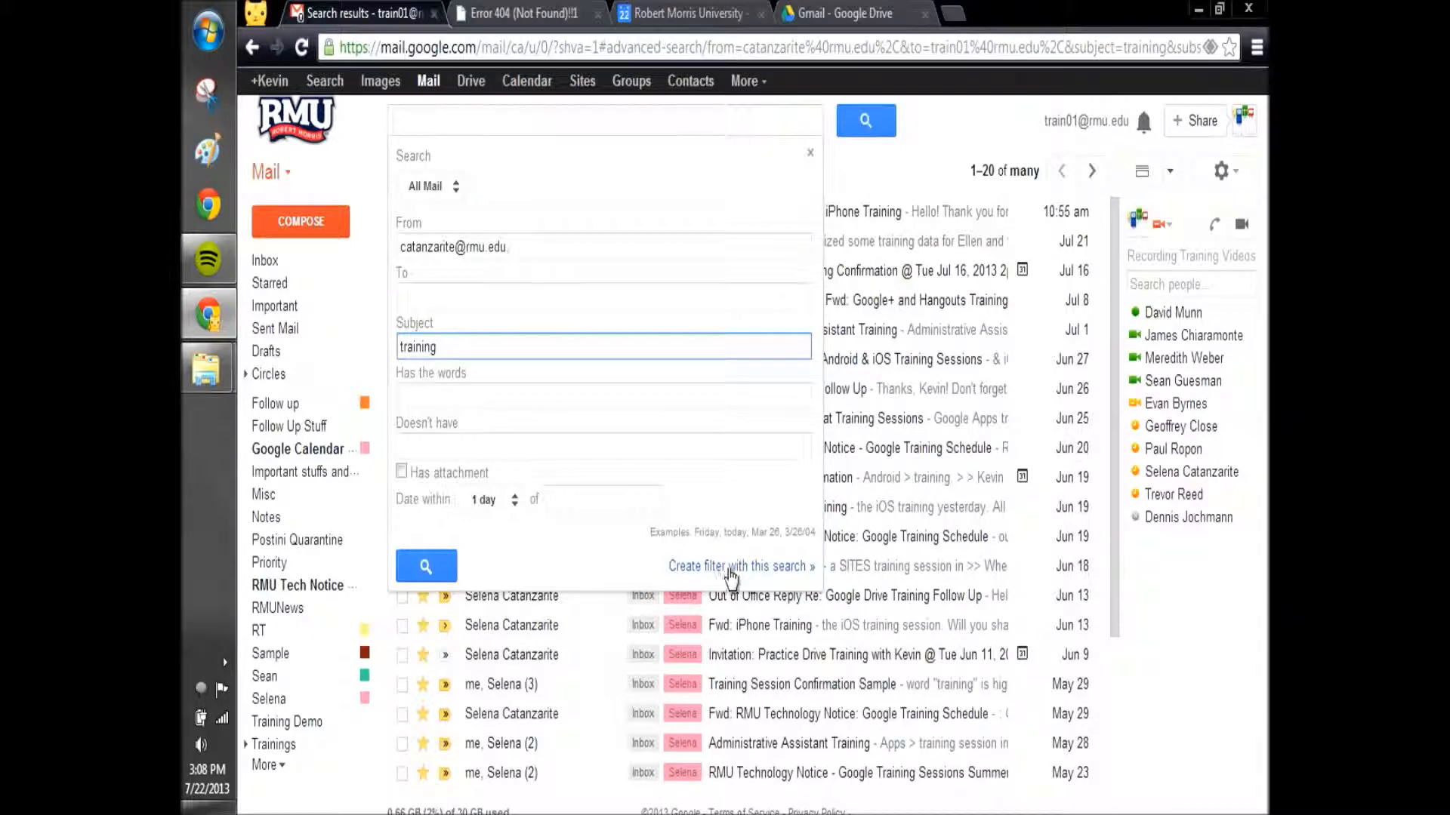
Start a filter from this search that applies a new label named with the sender's first name followed by Training
{"action": "left_click", "coordinate": [739, 568]}
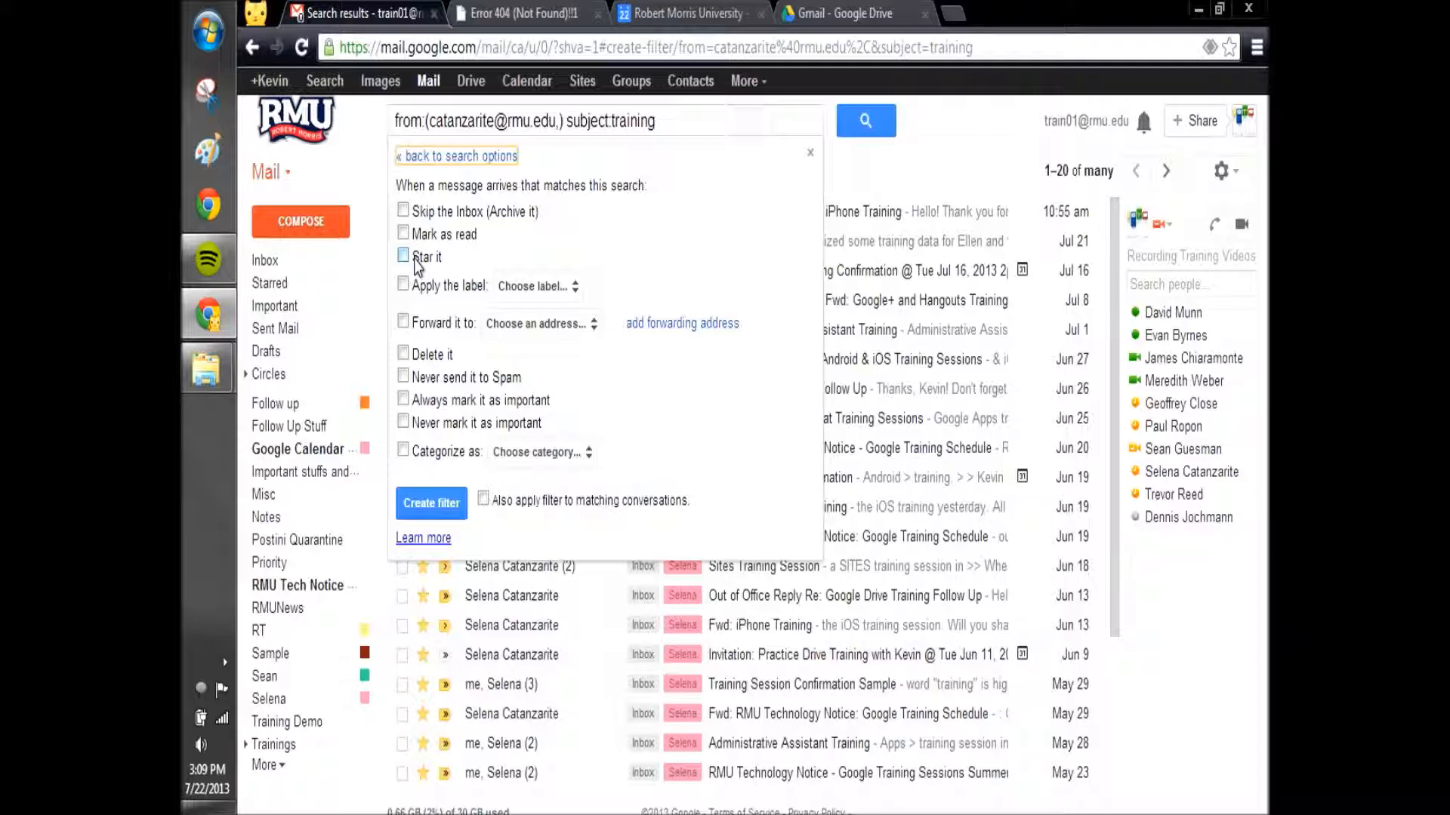
{"action": "left_click", "coordinate": [404, 284]}
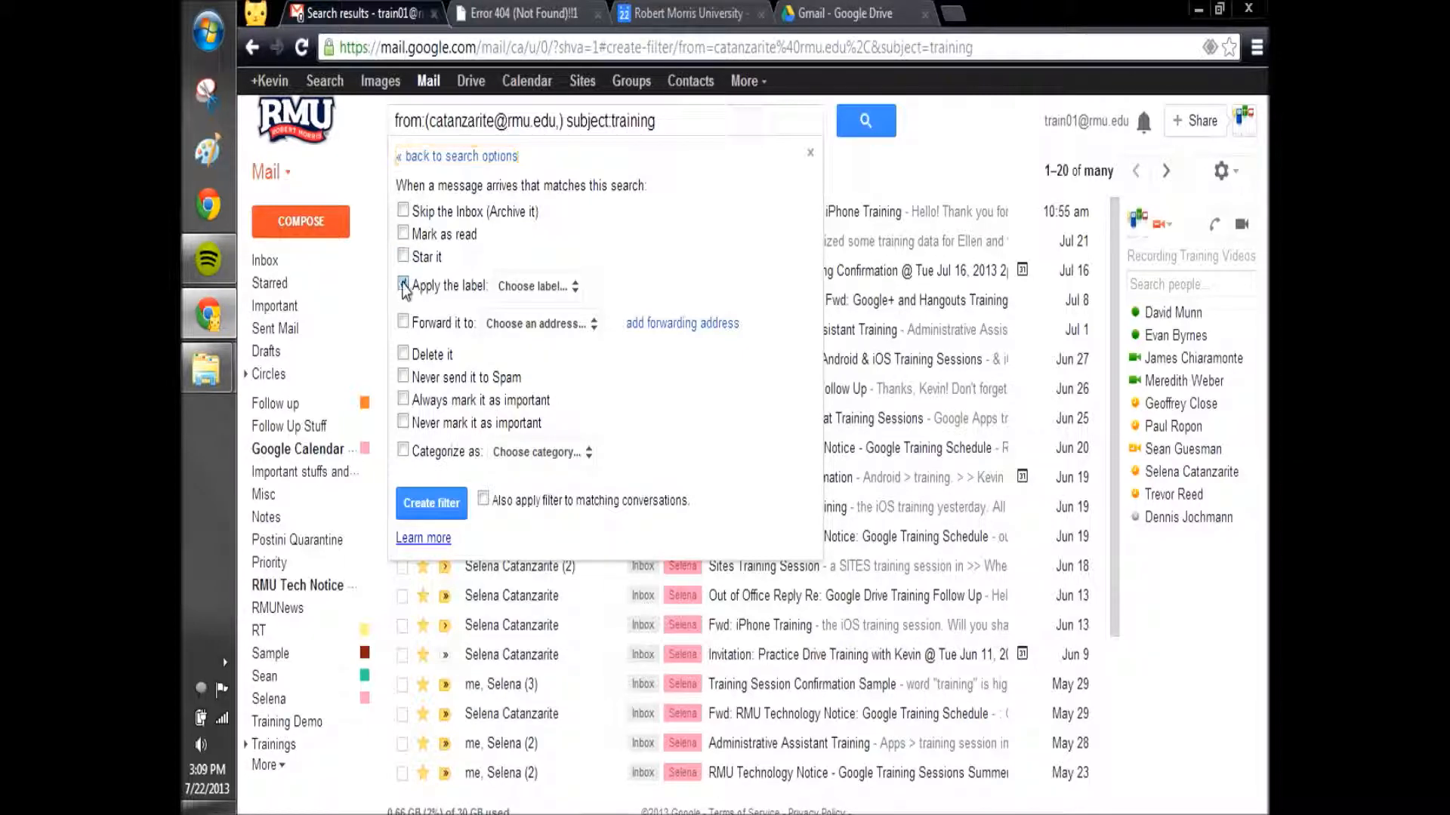
{"action": "left_click", "coordinate": [522, 288]}
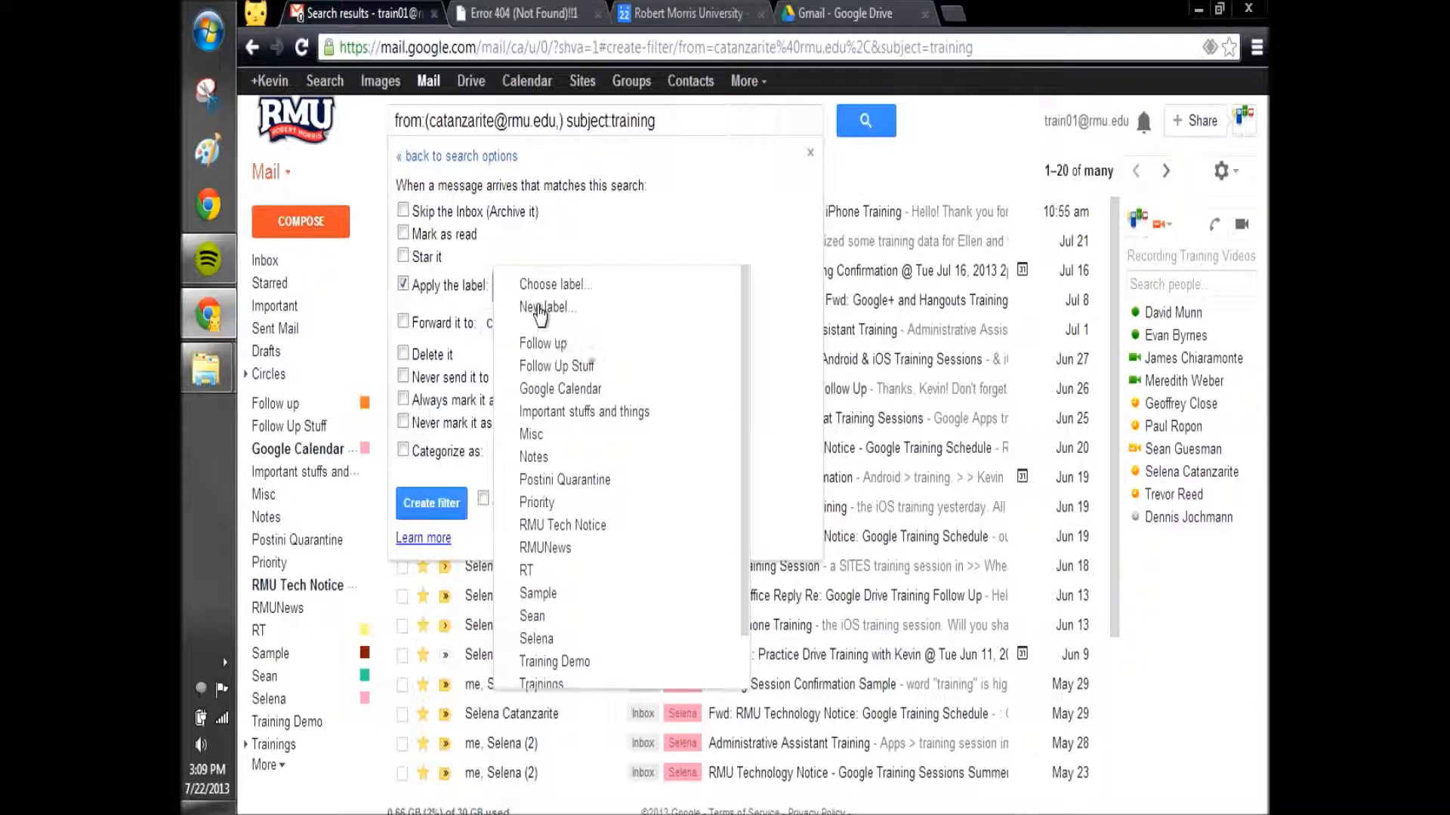
{"action": "left_click", "coordinate": [540, 310]}
{"action": "type", "text": "Selen"}
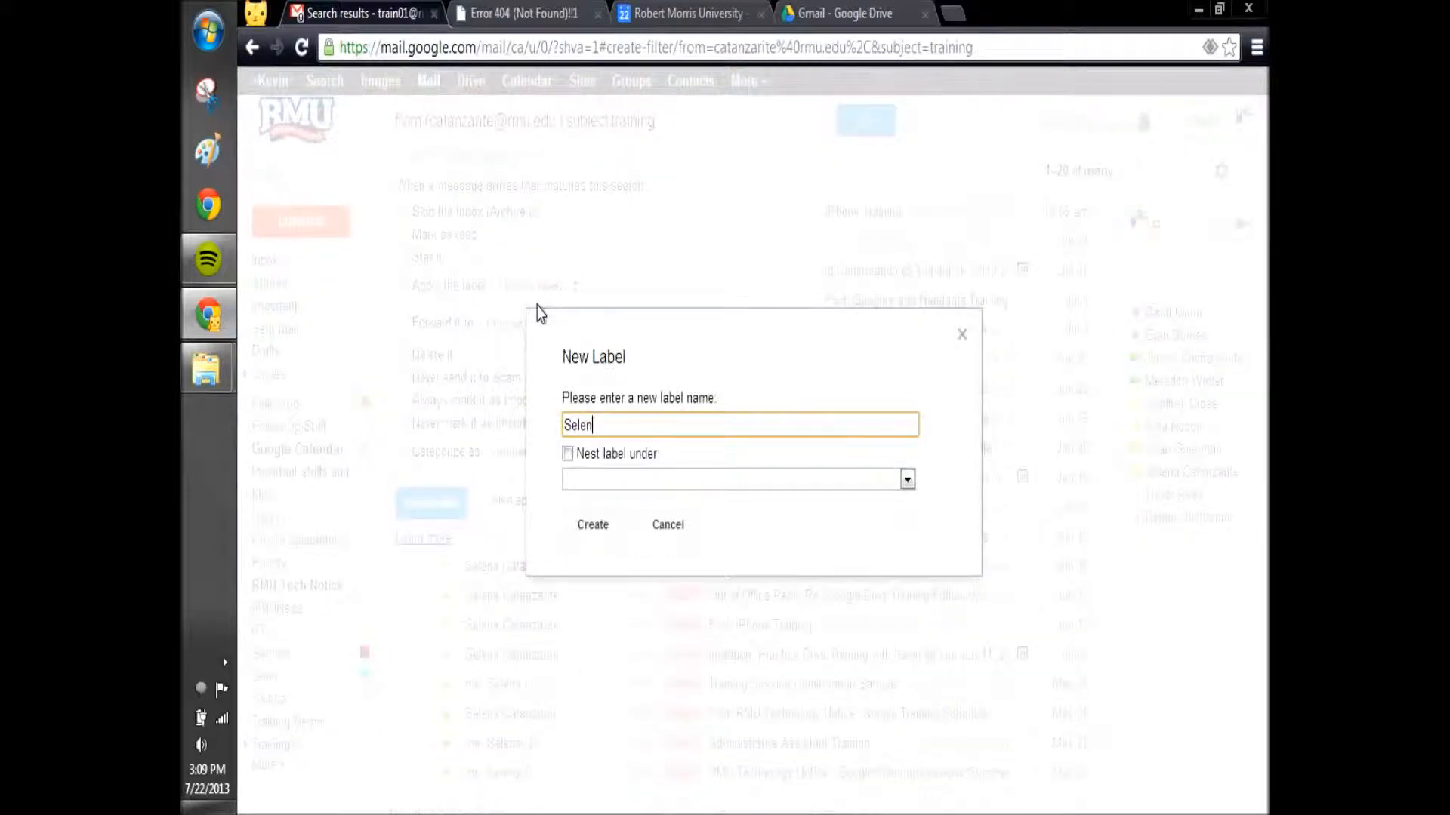
{"action": "type", "text": "a Training"}
{"action": "left_click", "coordinate": [578, 528]}
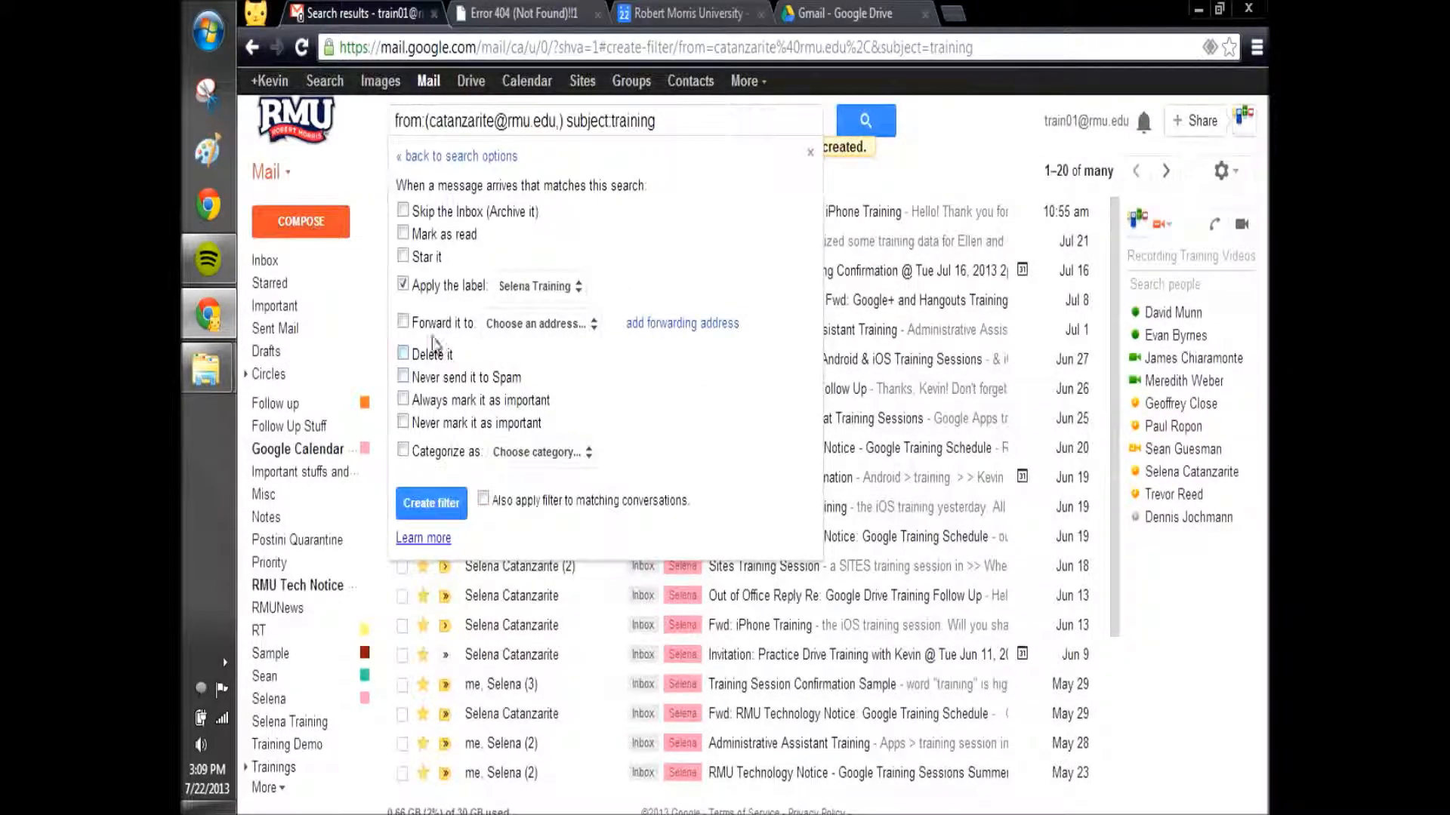
Have the filter also apply to matching conversations and create it
{"action": "left_click", "coordinate": [721, 362]}
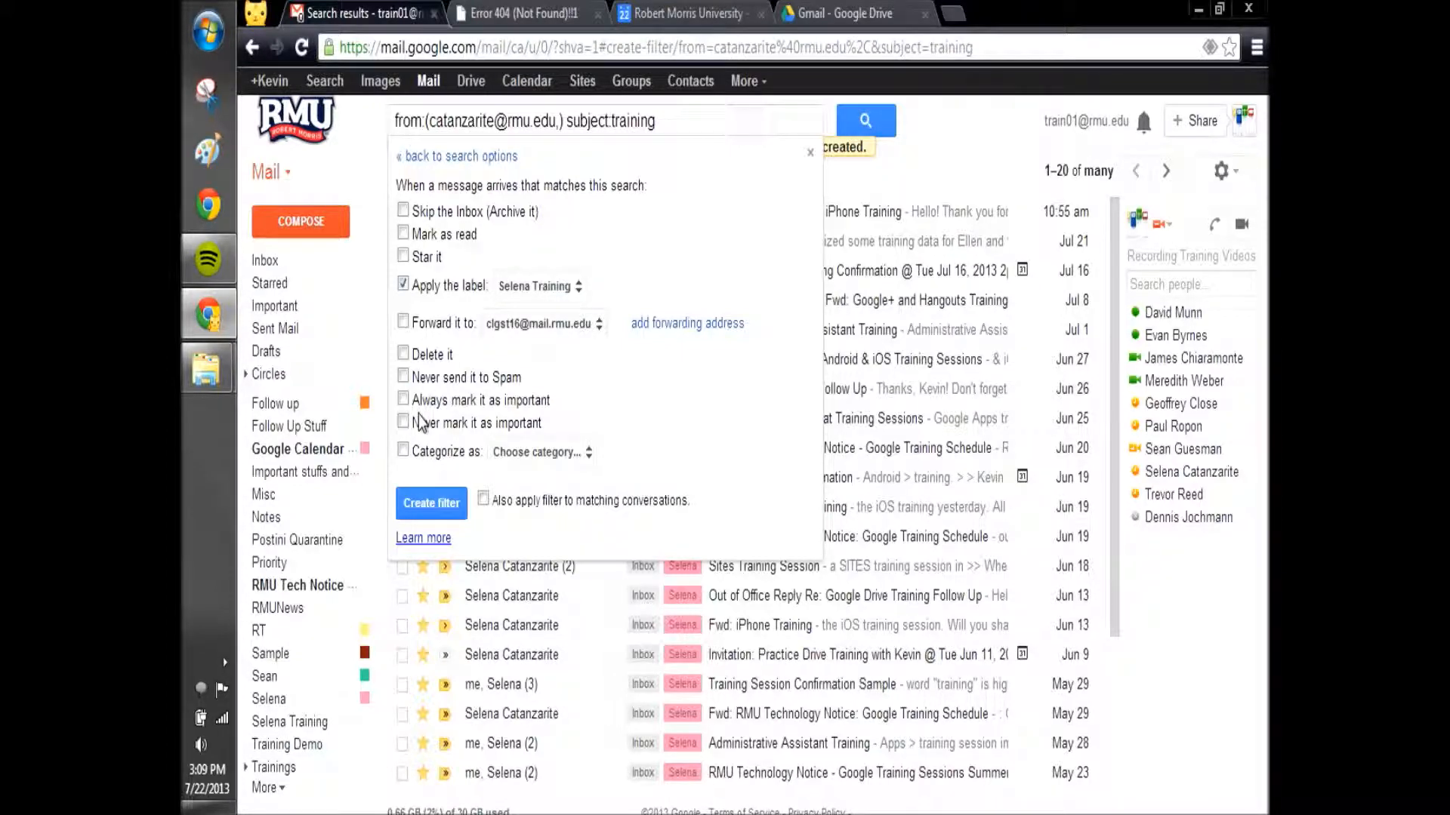
{"action": "left_click", "coordinate": [483, 499]}
{"action": "left_click", "coordinate": [453, 504]}
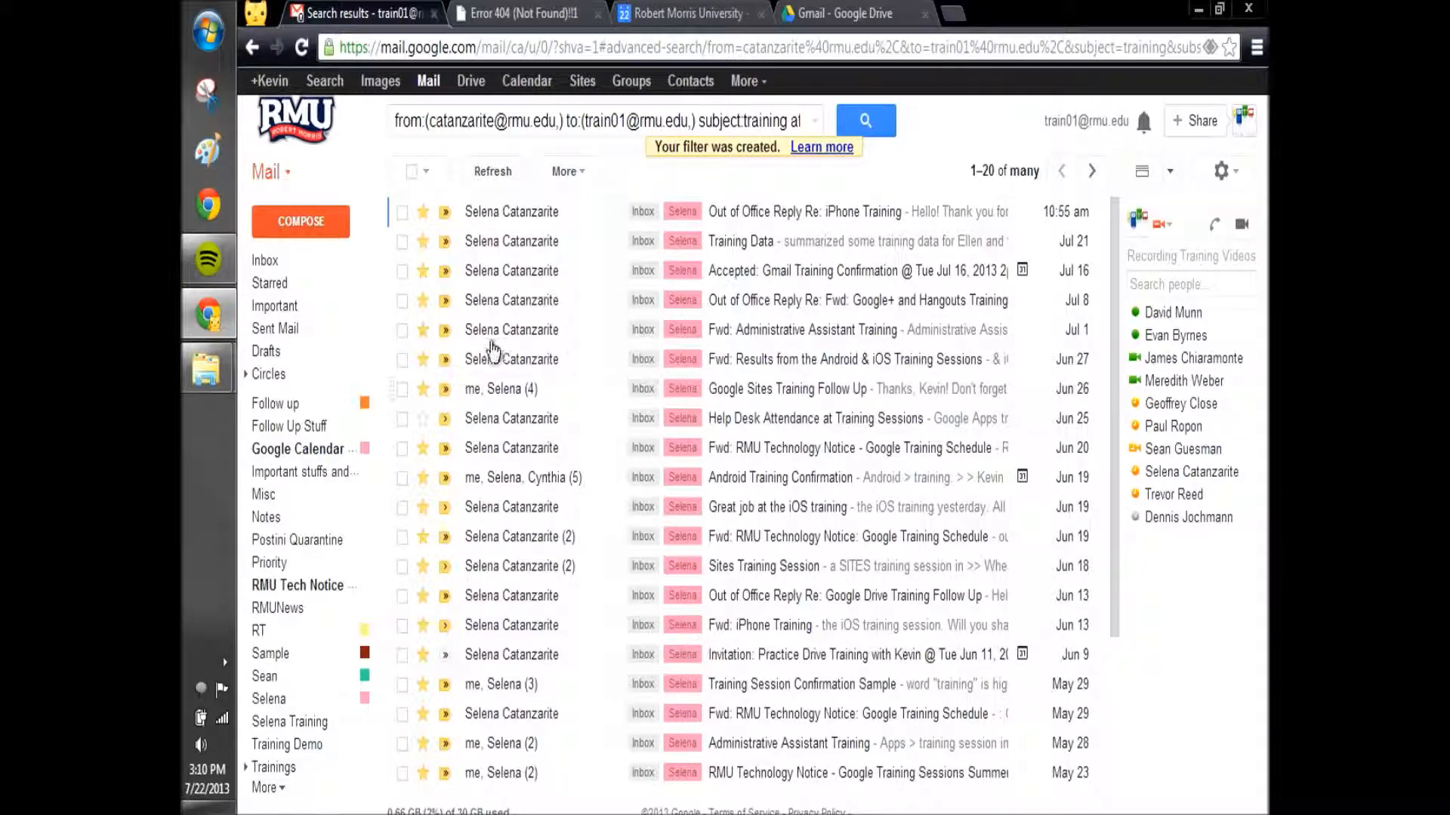
Open the message list of the new Training label and look through the messages it collected
{"action": "left_click", "coordinate": [286, 725]}
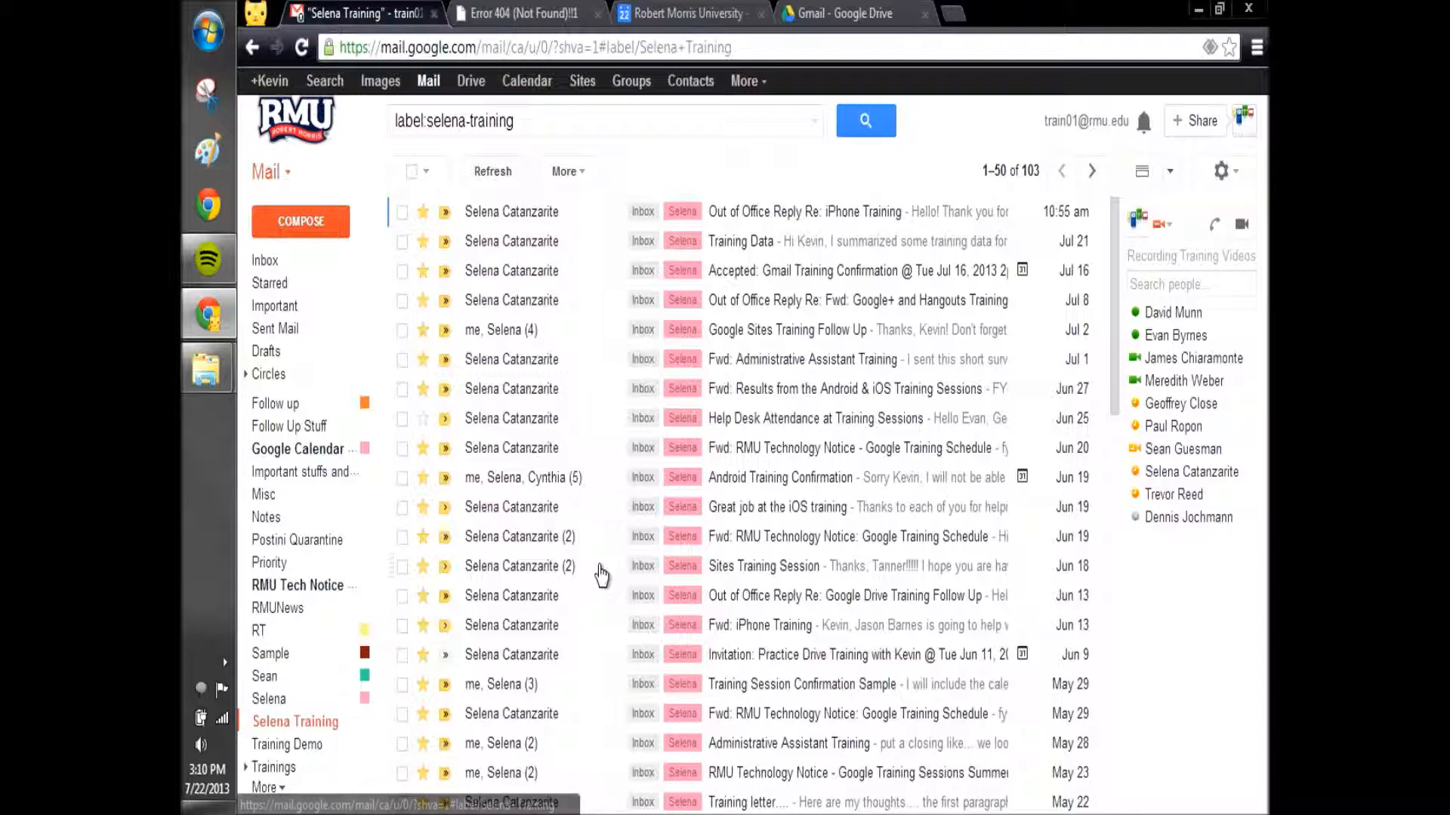
{"action": "scroll", "coordinate": [547, 506], "scroll_direction": "down", "scroll_amount": 15}
{"action": "scroll", "coordinate": [540, 514], "scroll_direction": "up", "scroll_amount": 15}
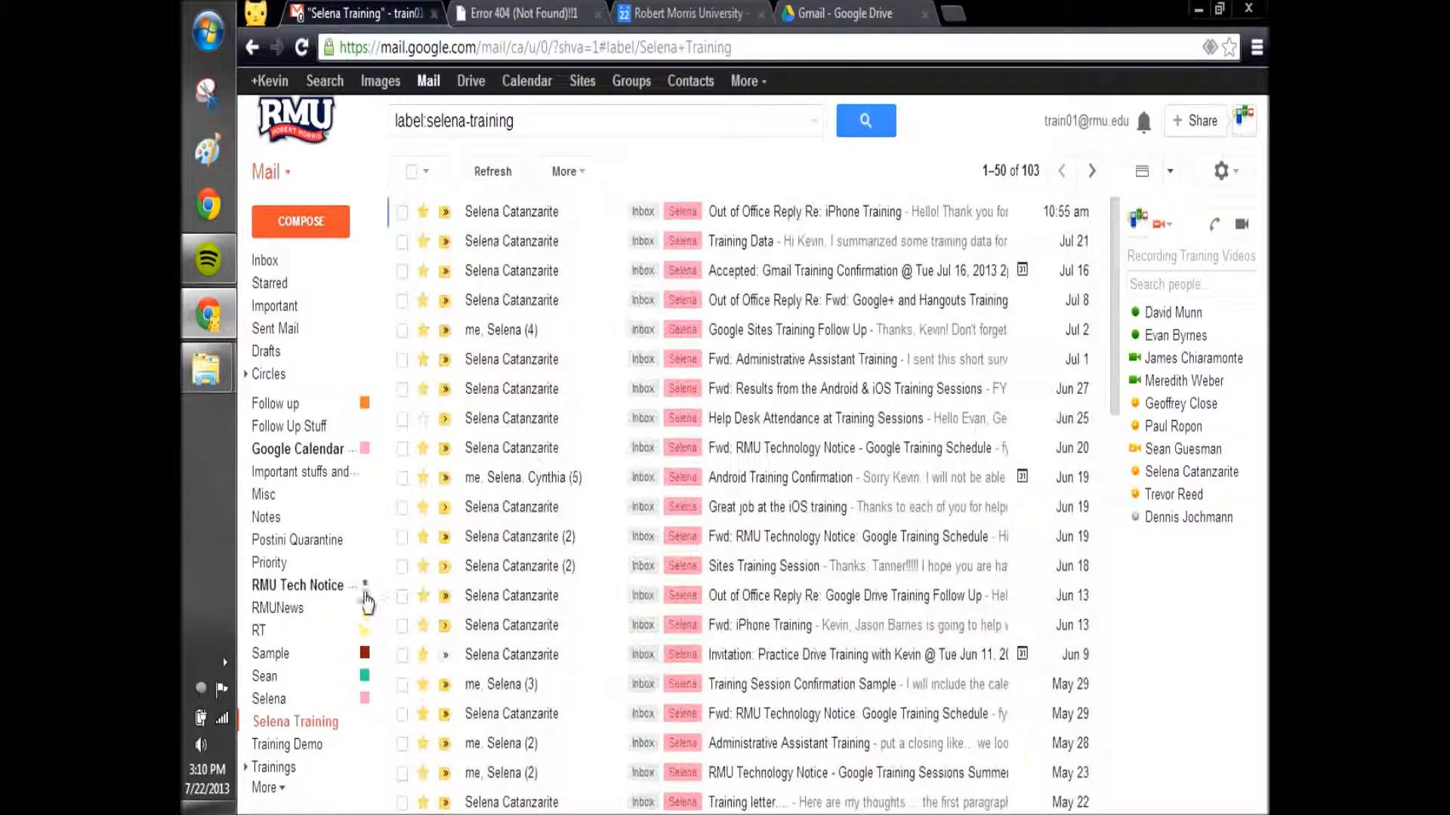
Color the sender's new Training label light purple with white text and go back to the inbox
{"action": "left_click", "coordinate": [365, 719]}
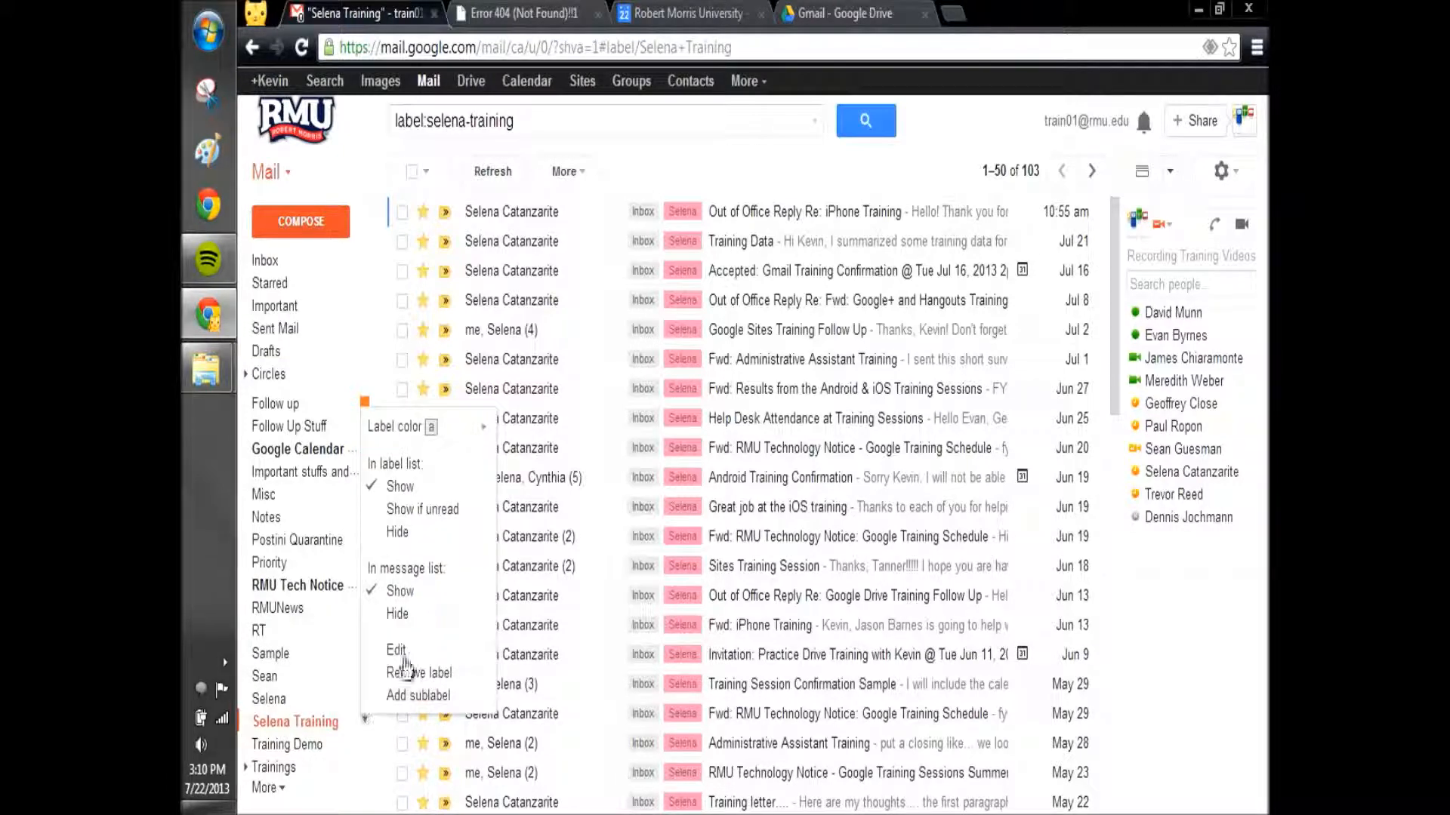
{"action": "mouse_move", "coordinate": [419, 428]}
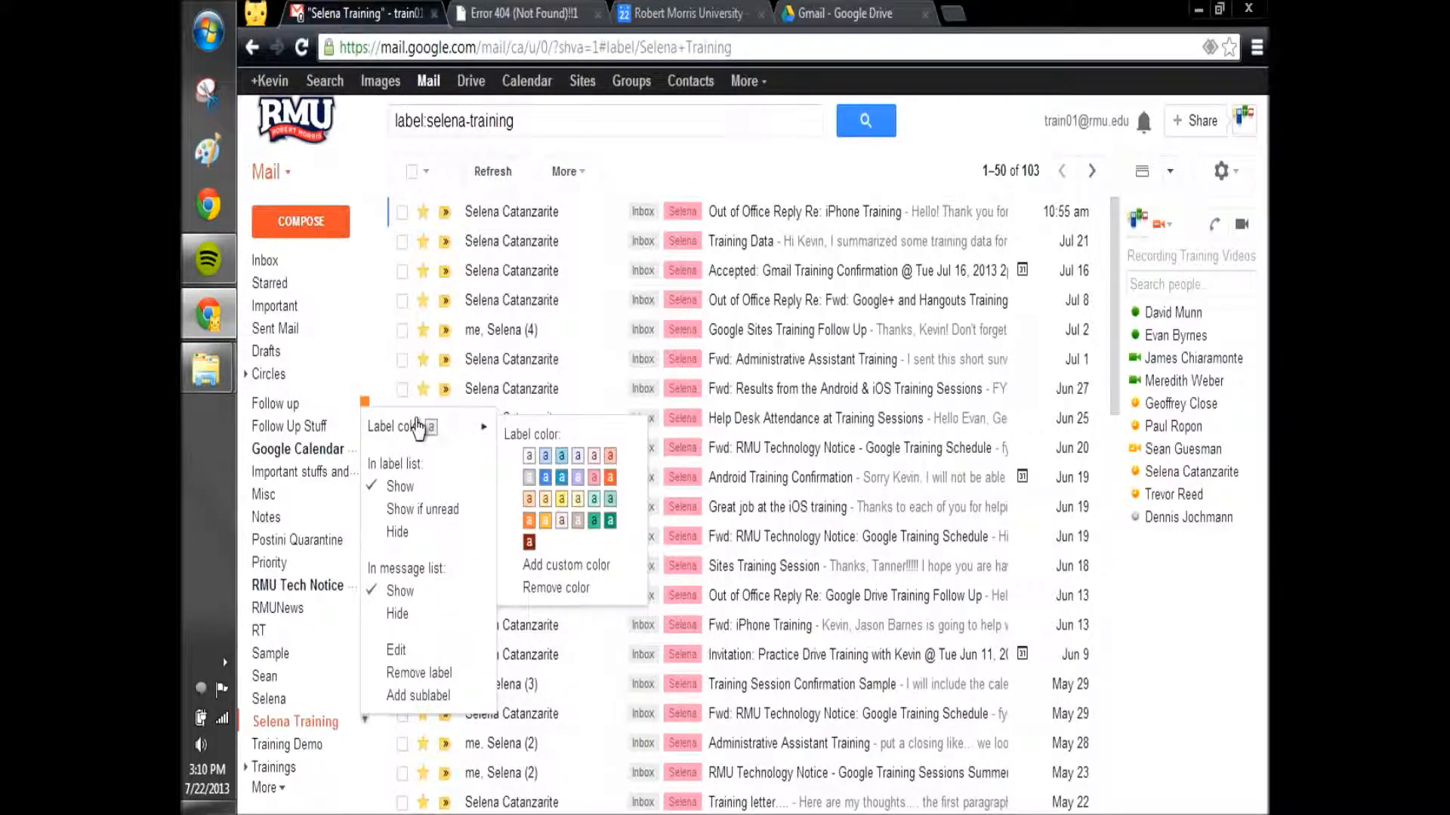
{"action": "left_click", "coordinate": [578, 479]}
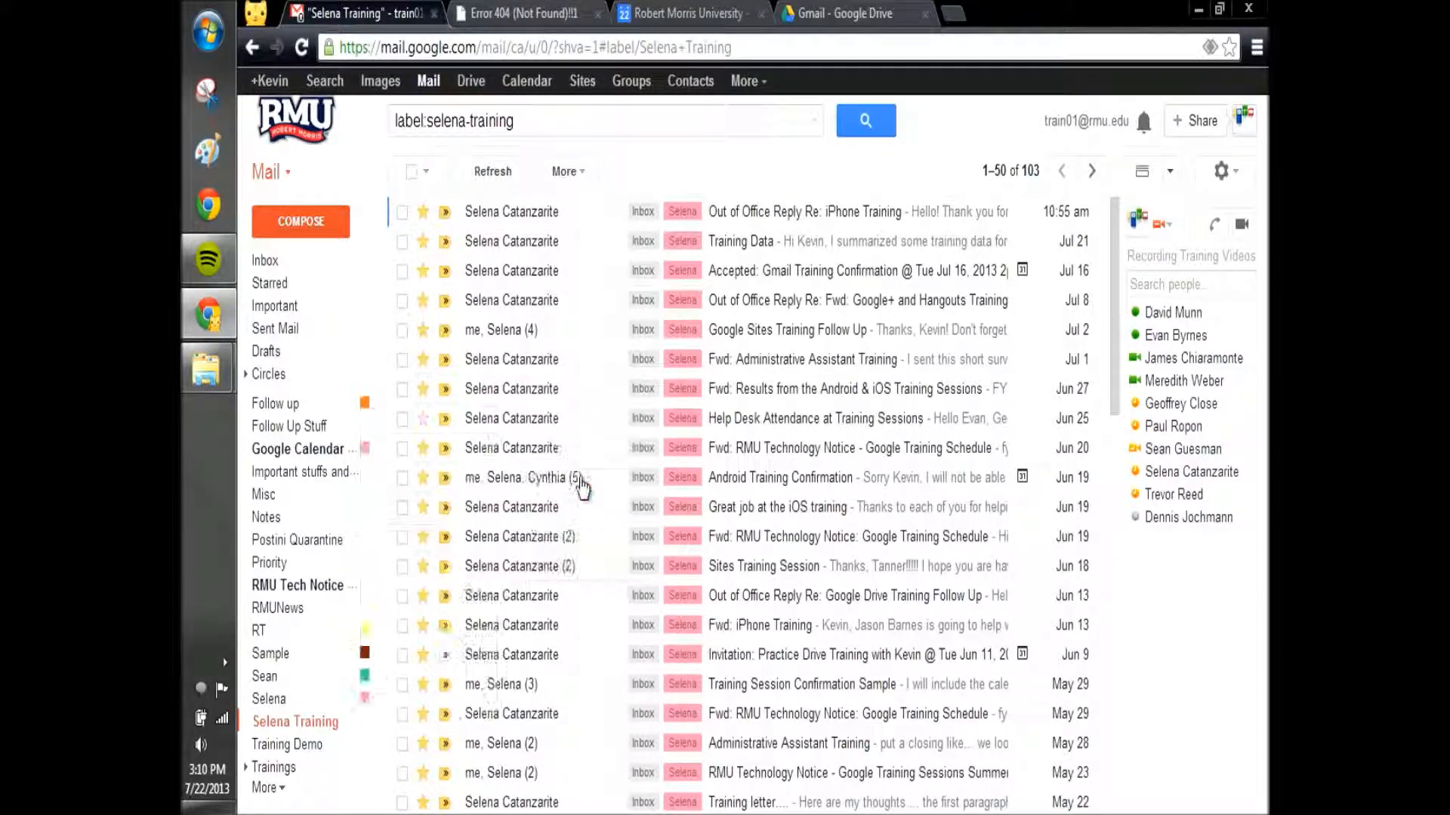
{"action": "left_click", "coordinate": [268, 264]}
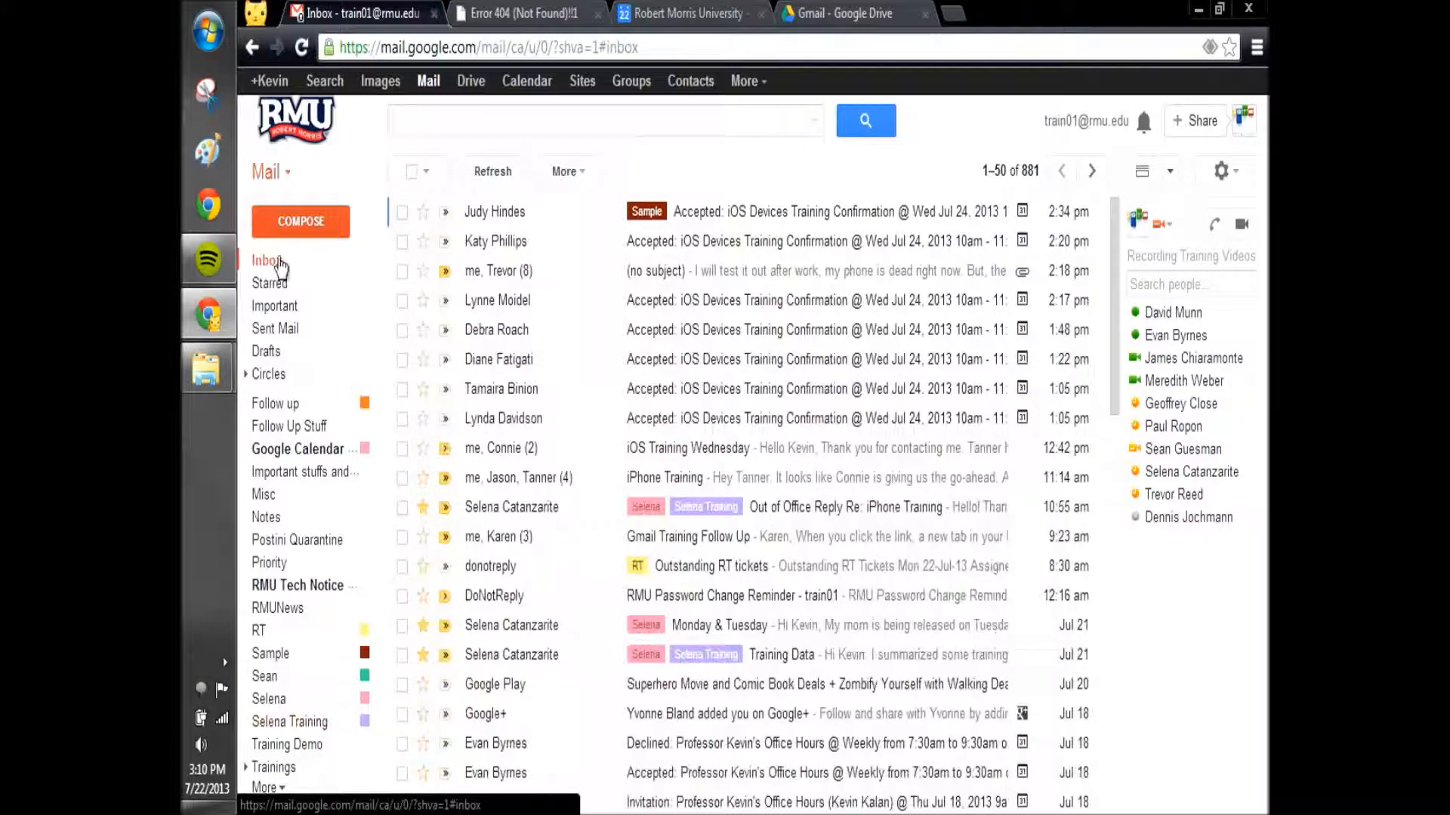